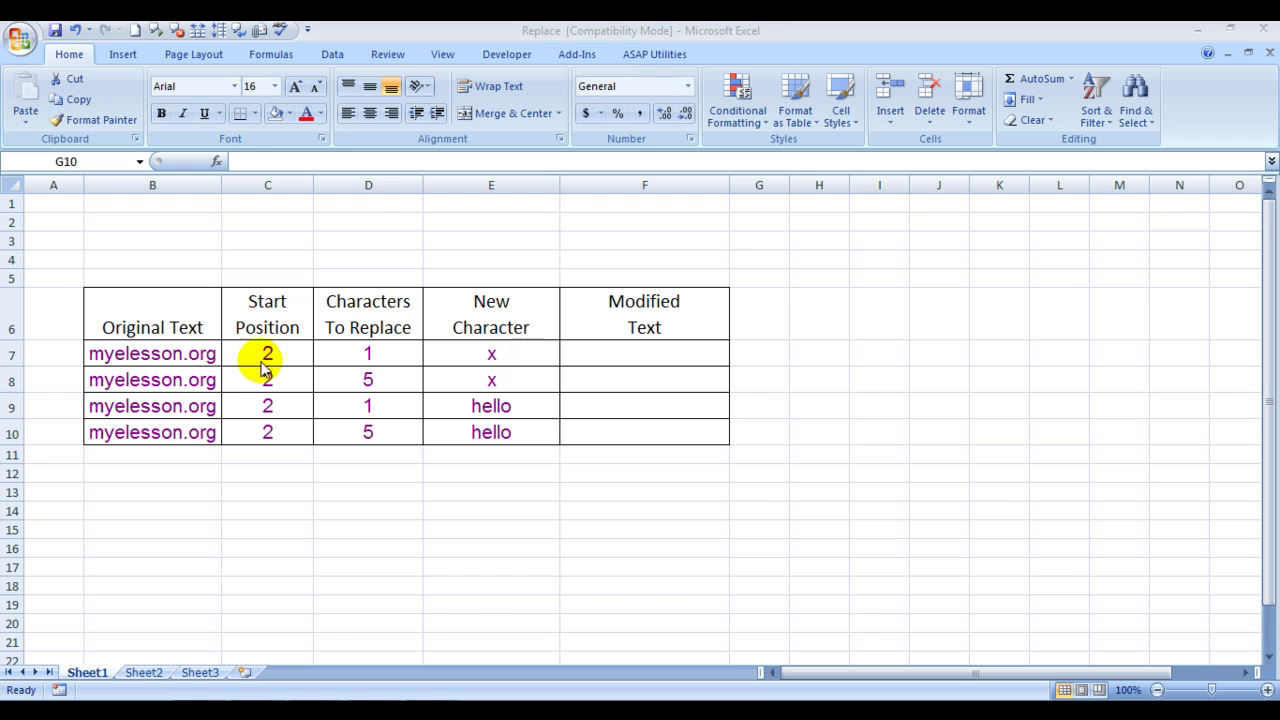
- Review row 7's original text myelesson.org and its replacement values, ending at F7
click(96, 361)
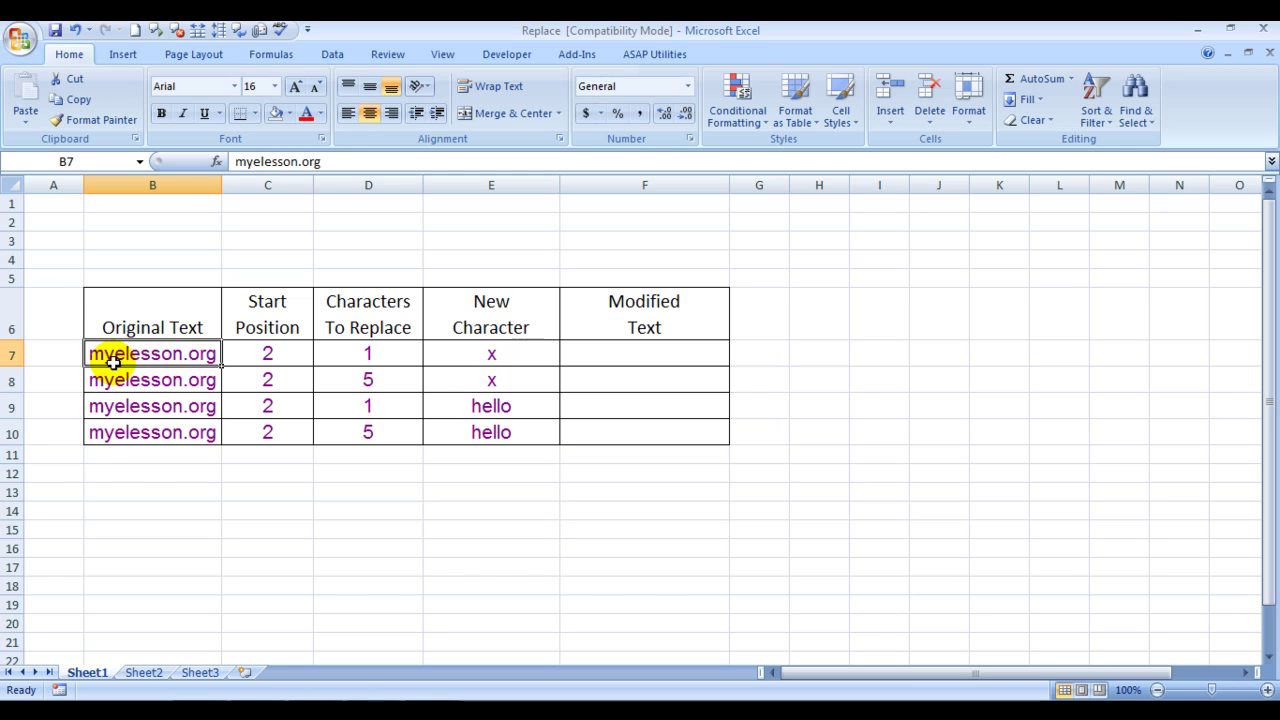
key(Right)
key(Right)
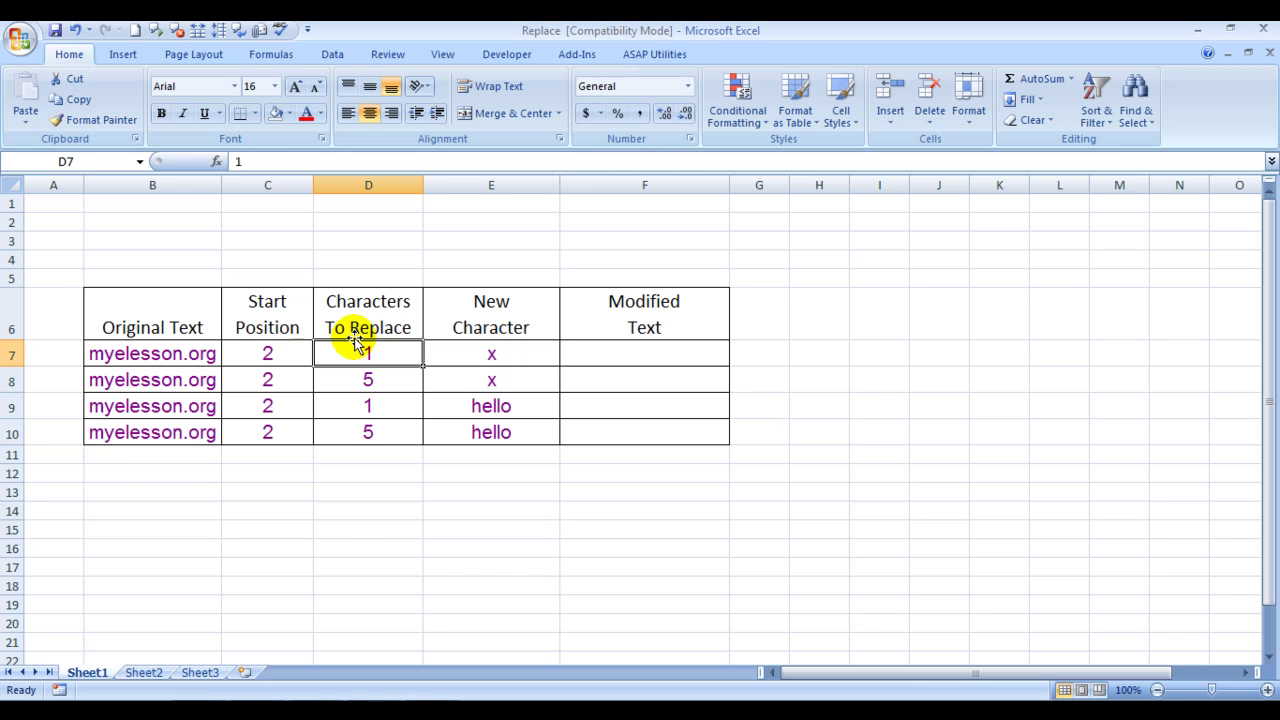
key(Right)
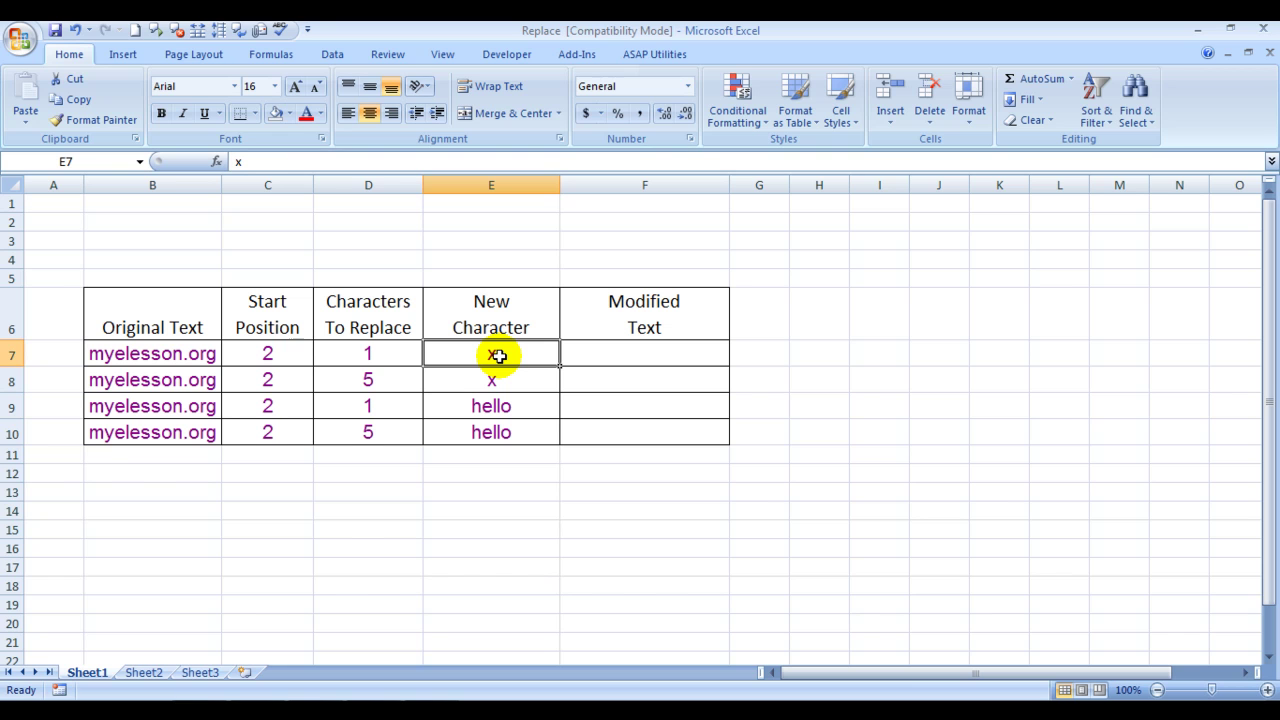
key(Right)
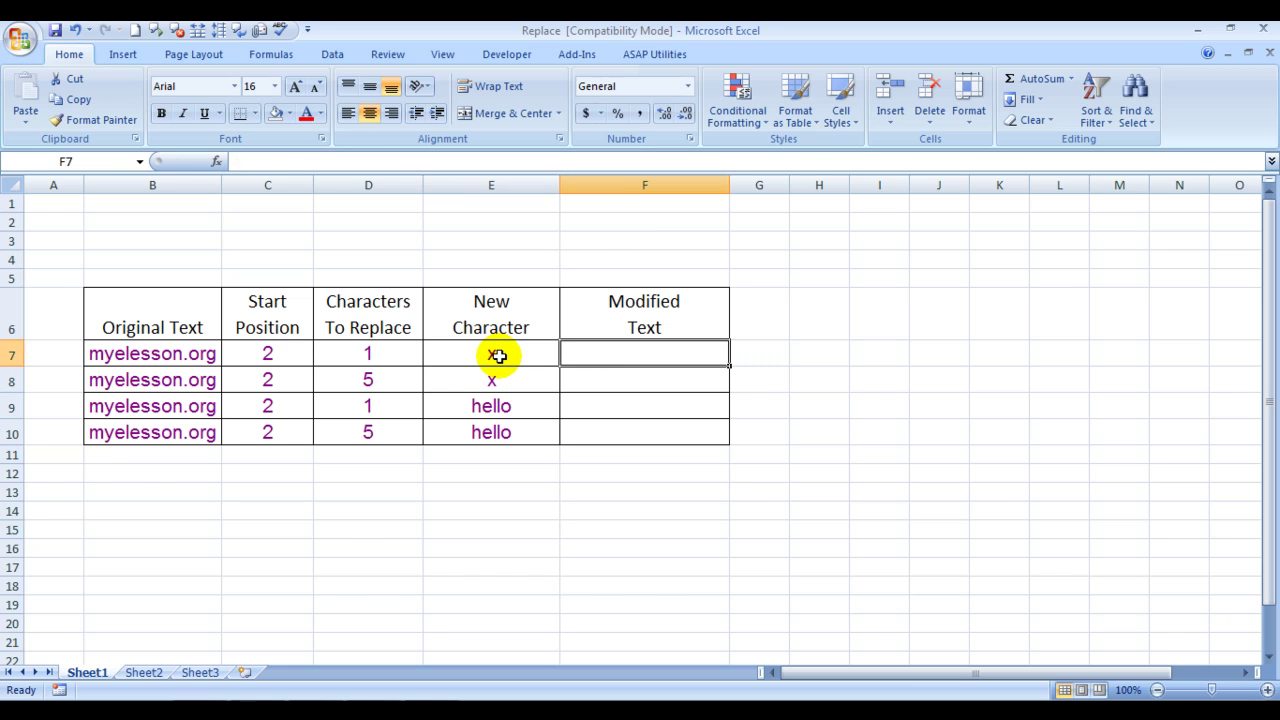
- Enter =REPLACE(B7,C7,D7,E7) in F7 so it returns mxelesson.org
text(=replace)
key(Tab)
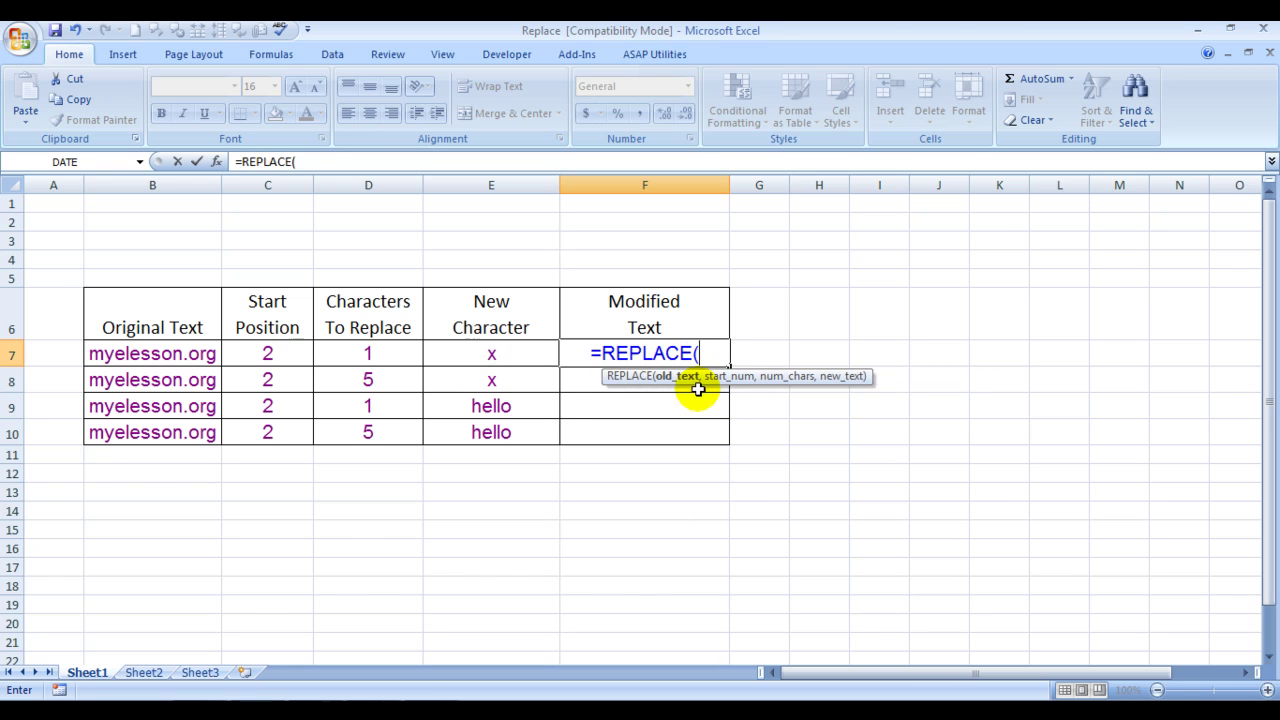
click(122, 350)
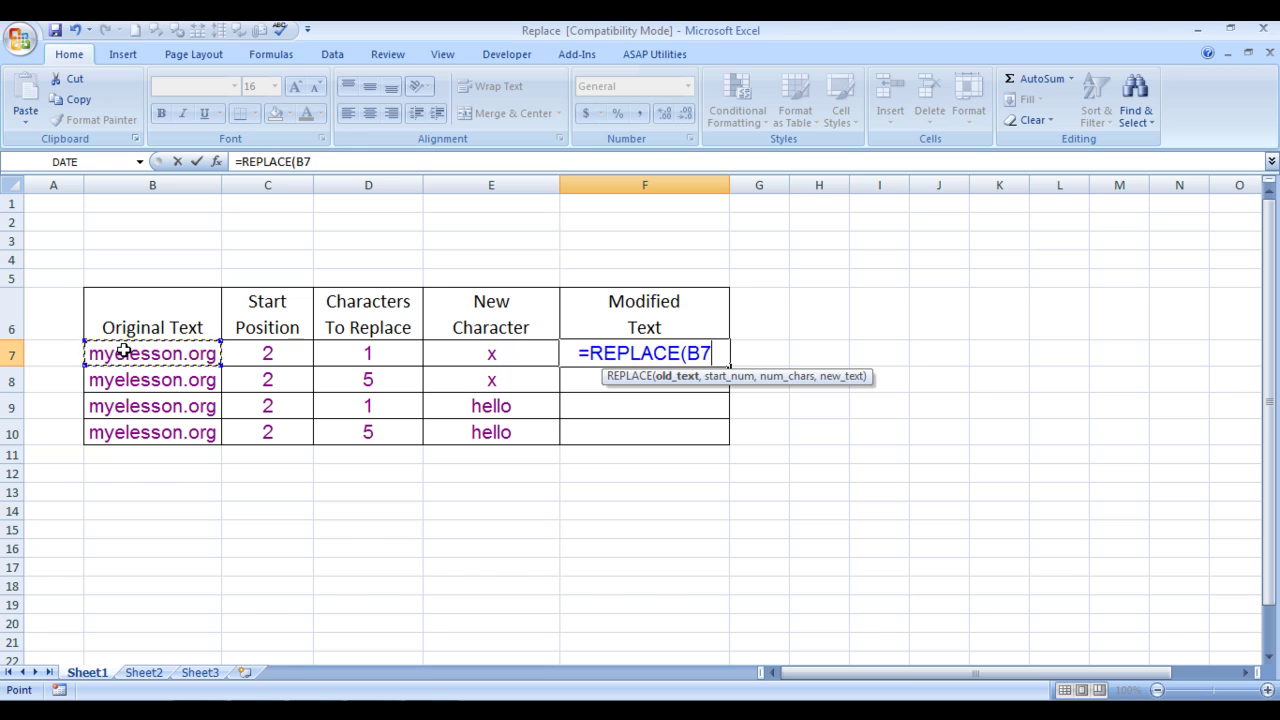
text(,)
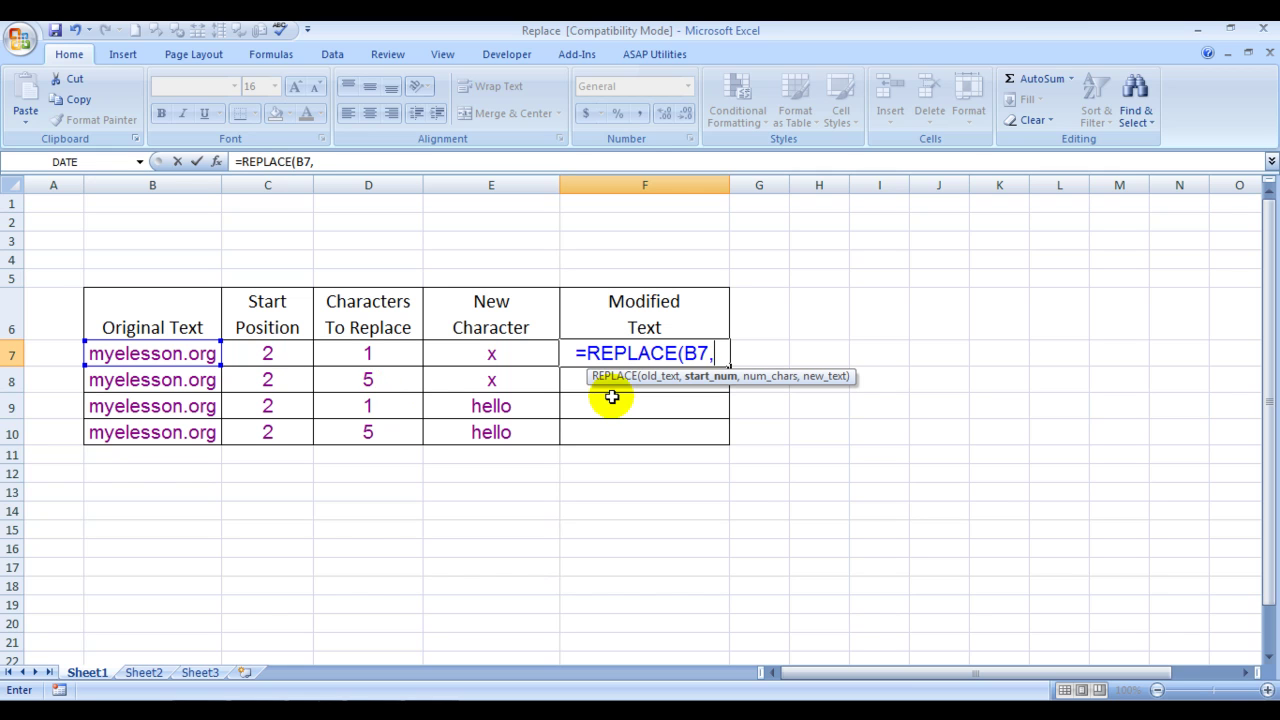
text(2)
key(BackSpace)
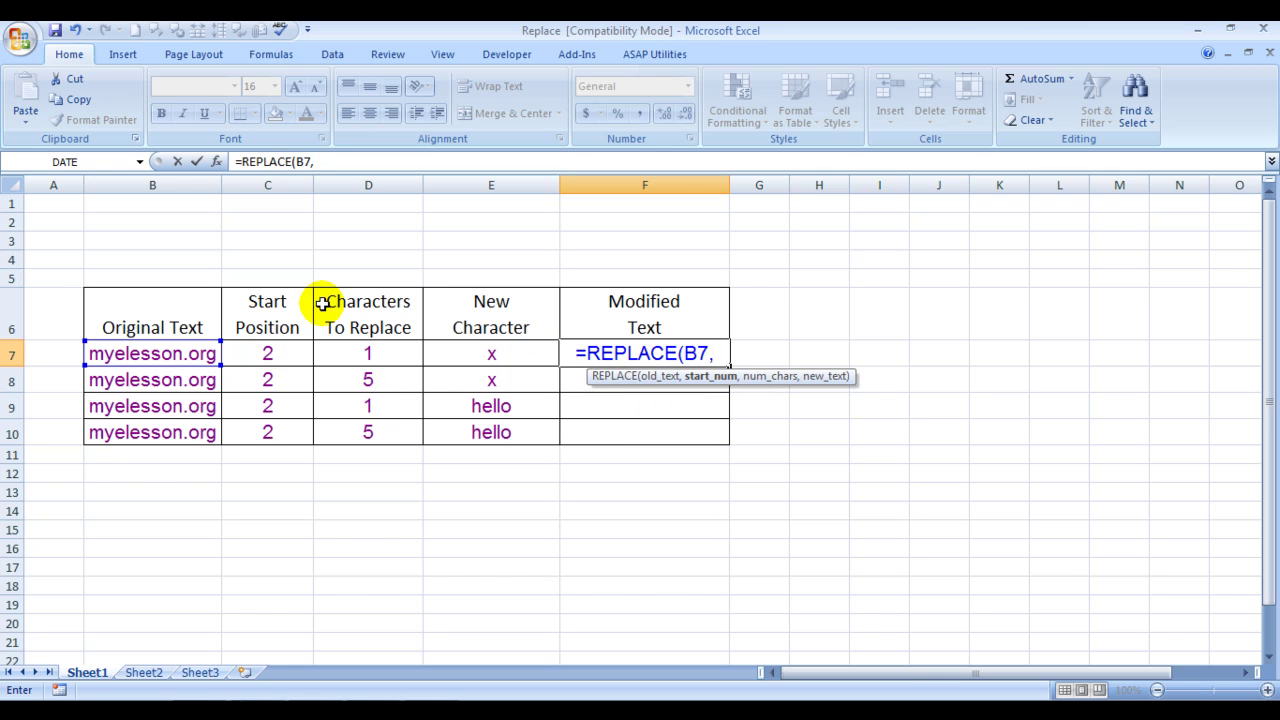
click(272, 353)
text(,)
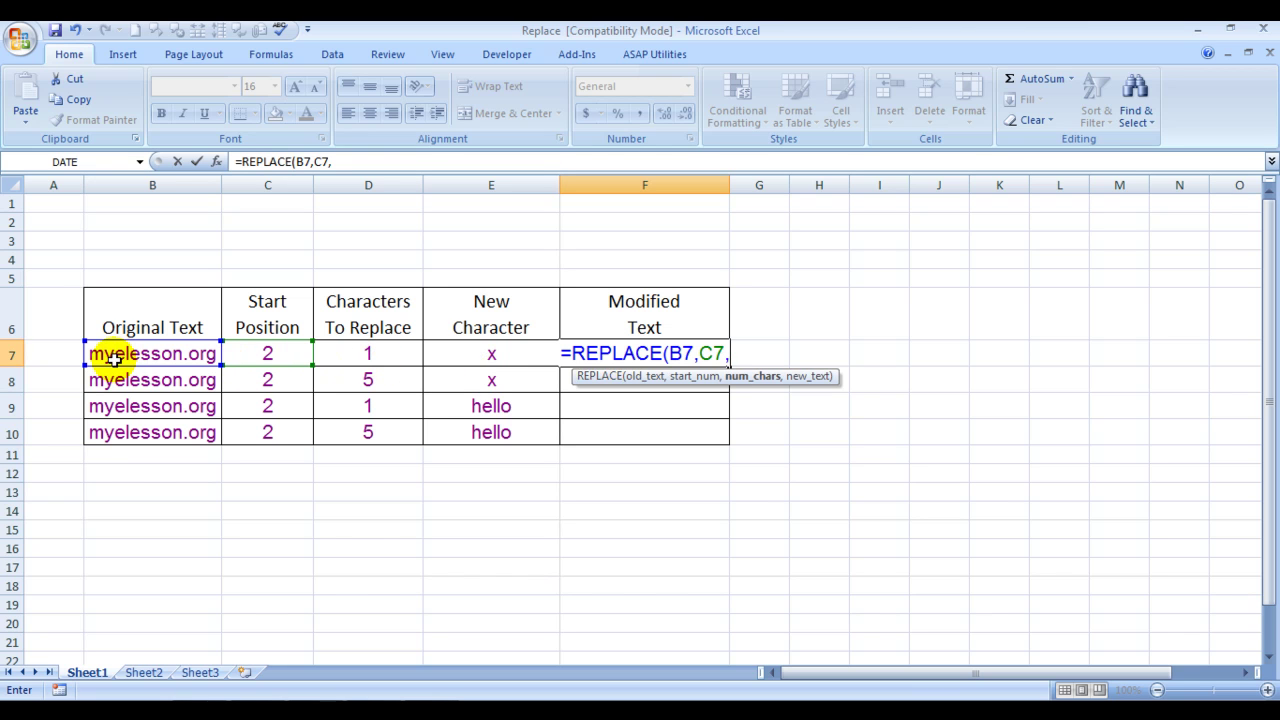
click(366, 353)
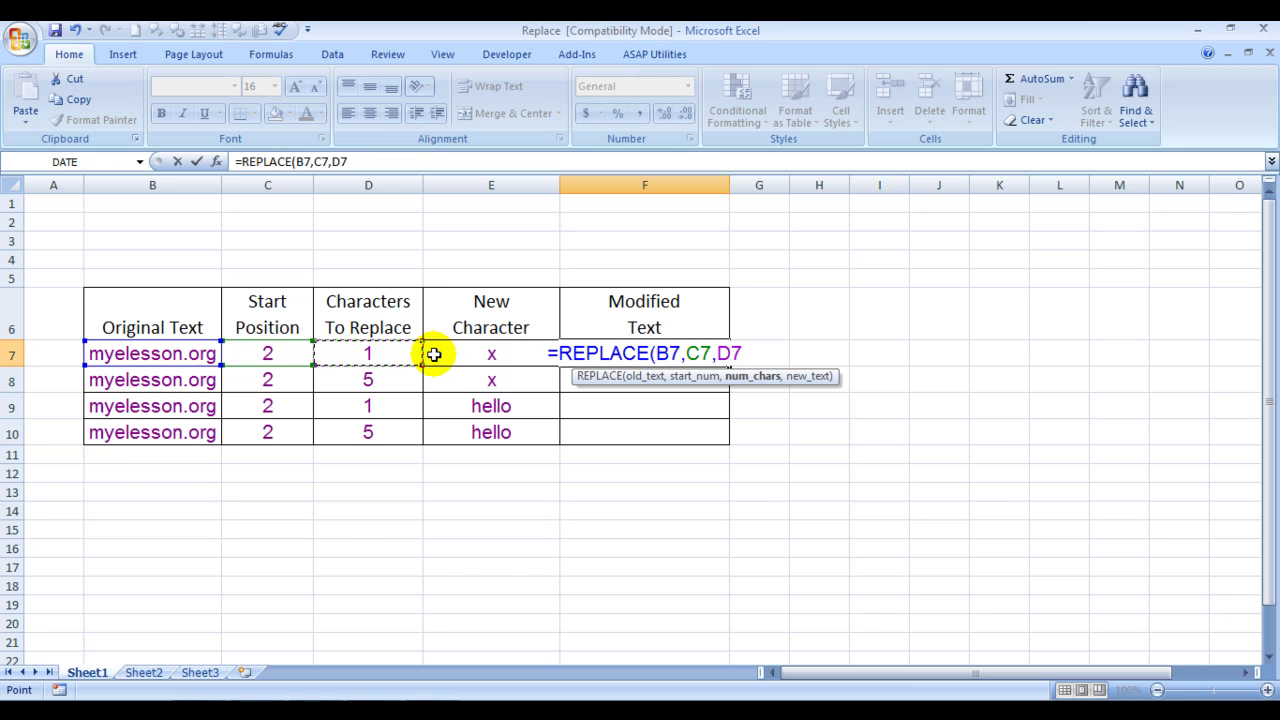
text(,)
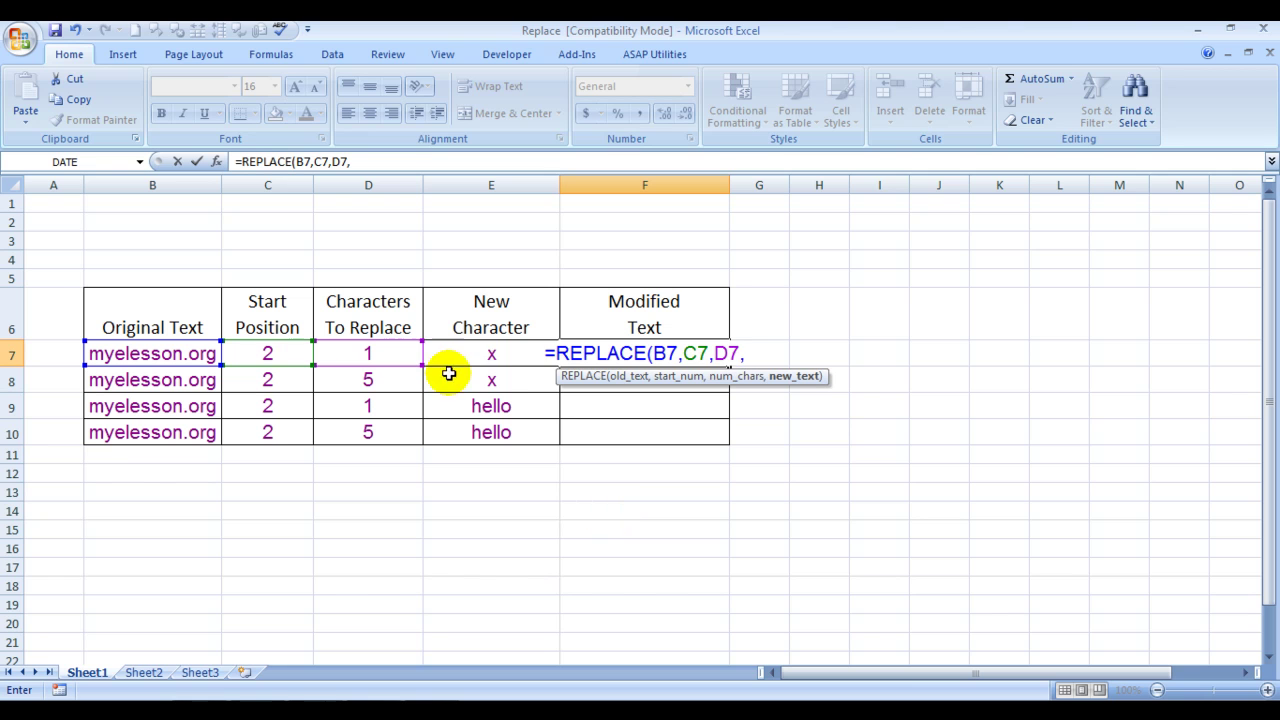
click(489, 357)
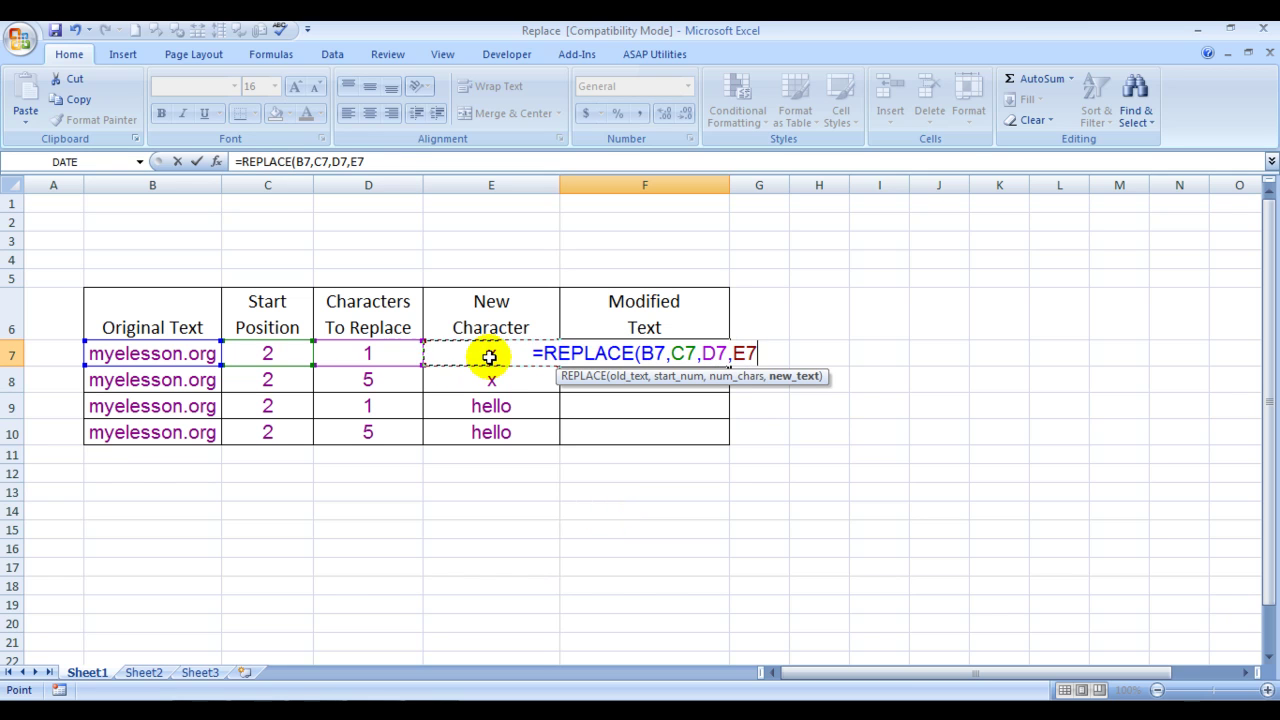
text())
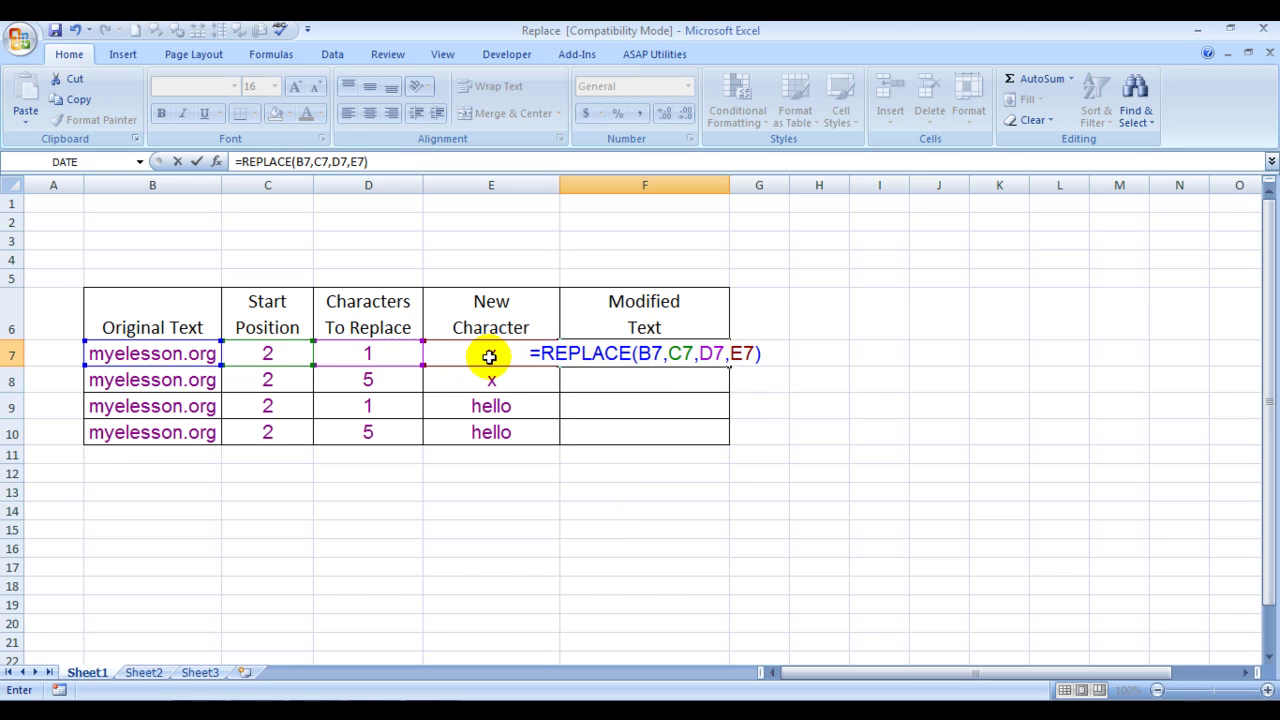
key(Return)
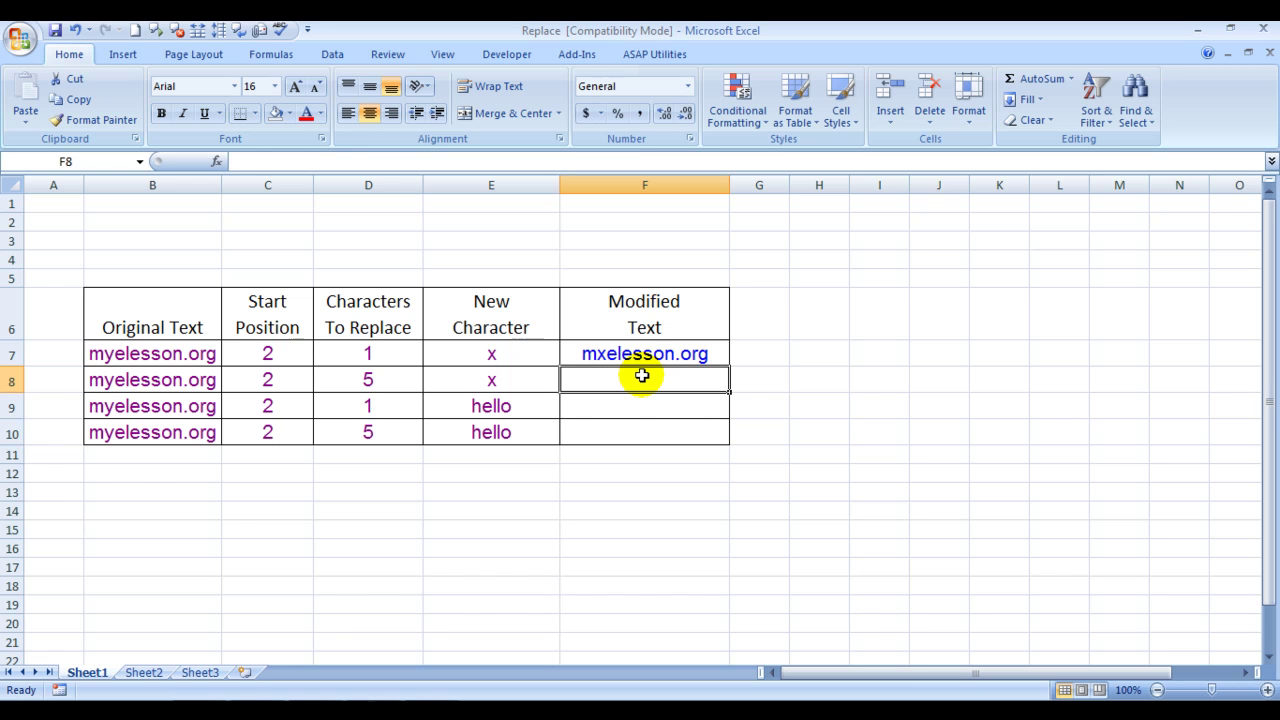
- Enter =REPLACE(B8,2,5,"x") in F8 so it returns mxson.org
text(=)
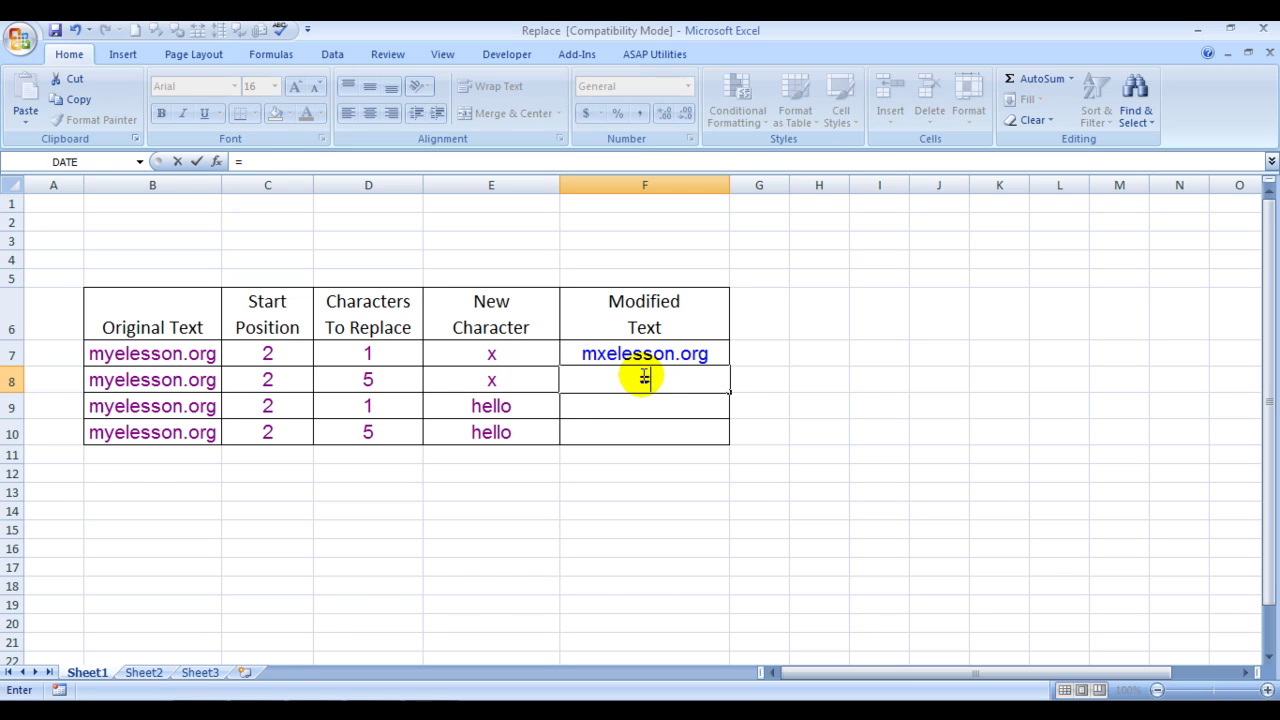
text(repl)
key(Tab)
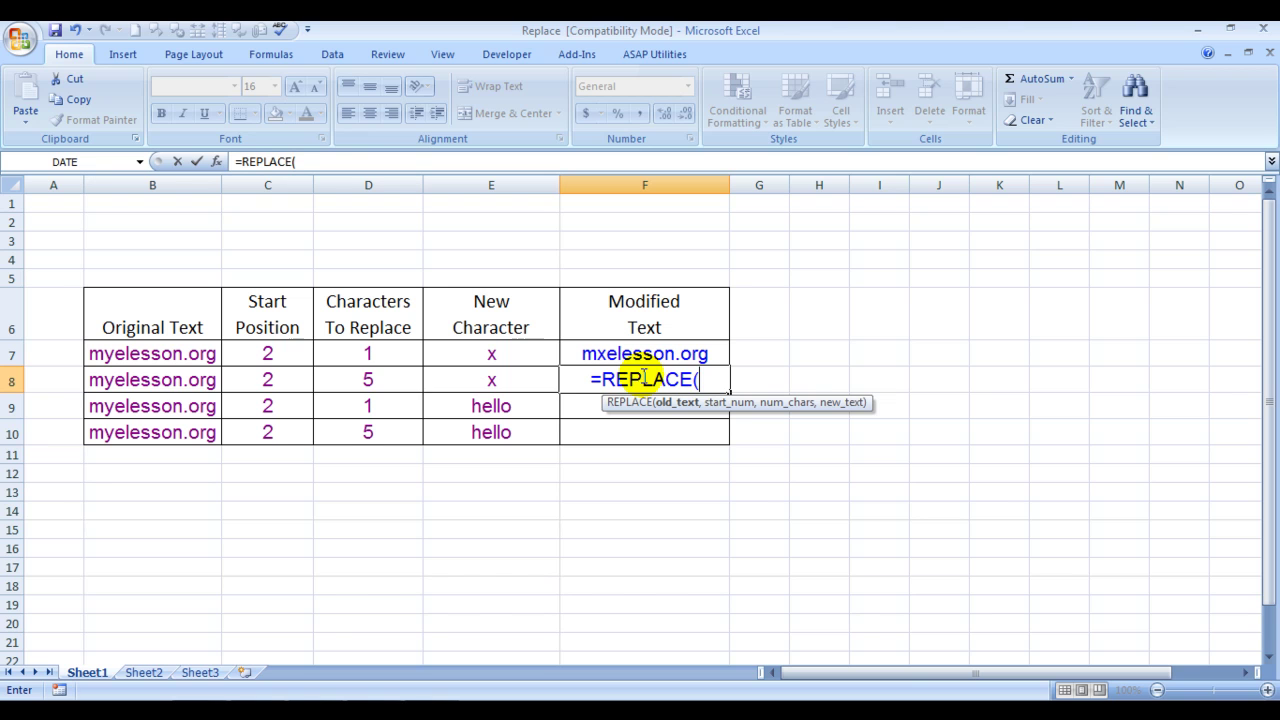
key(Left)
key(Left)
key(Left)
key(Left)
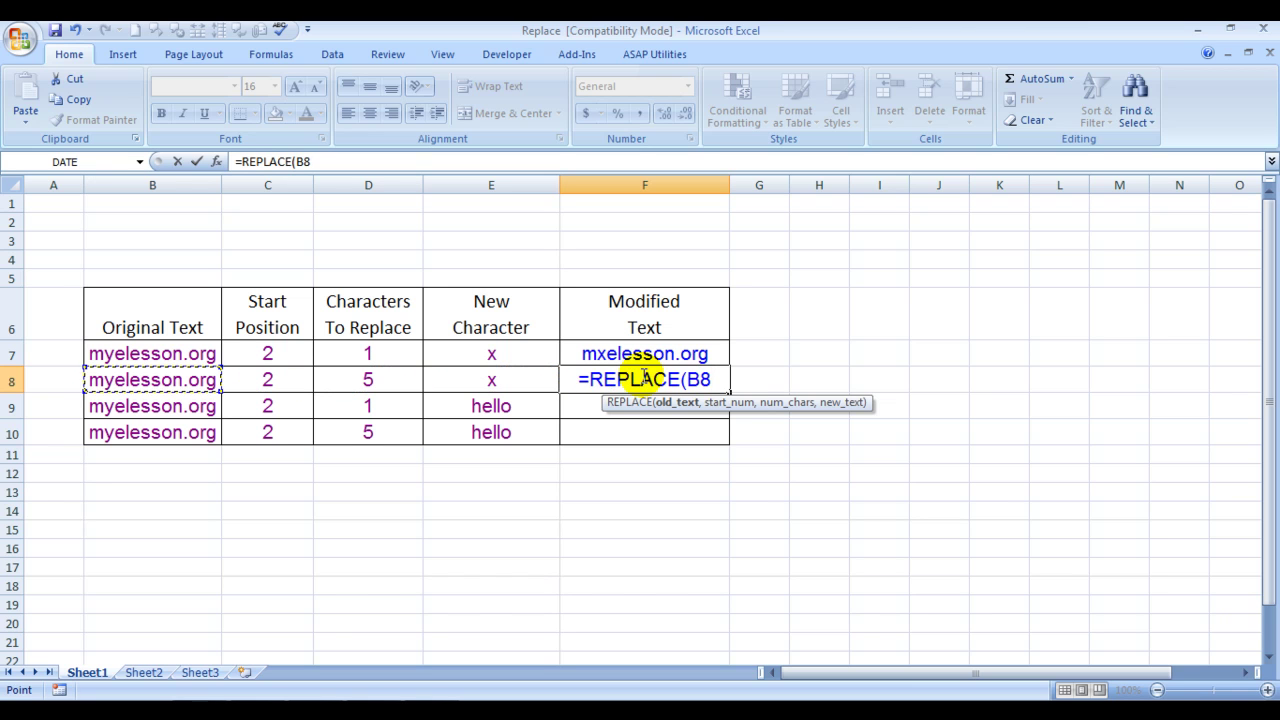
text(,)
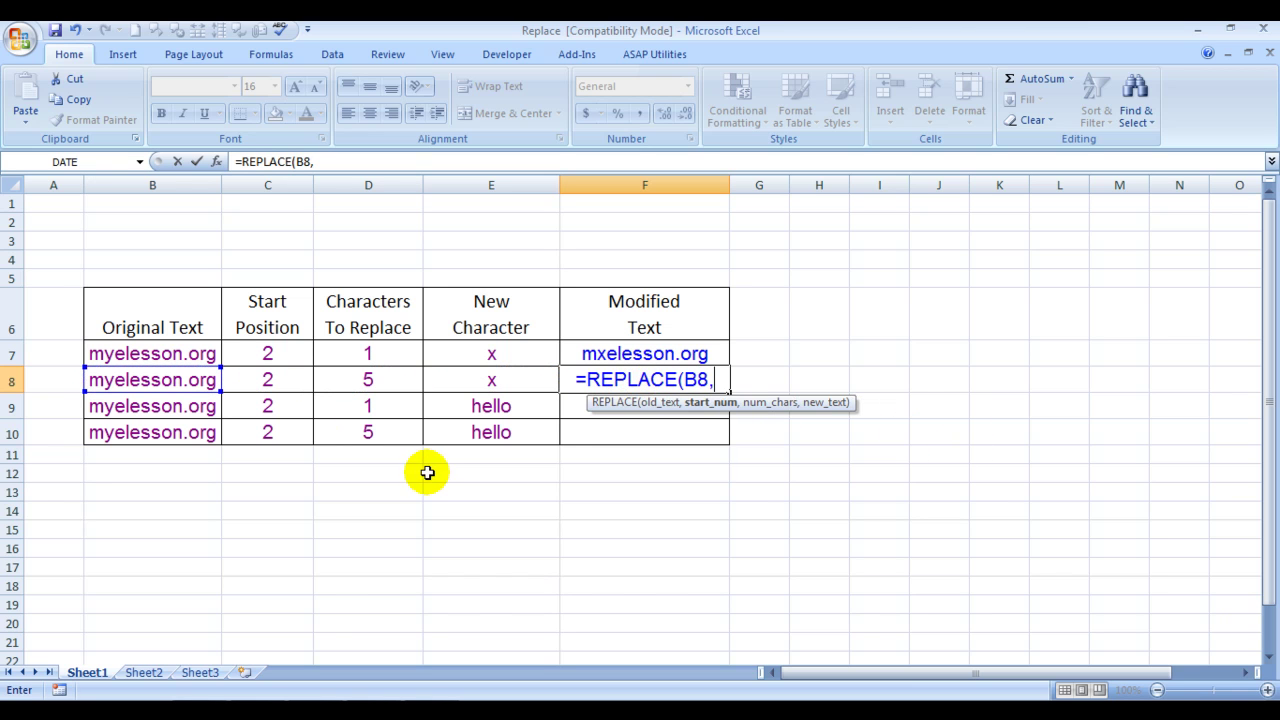
text(2,)
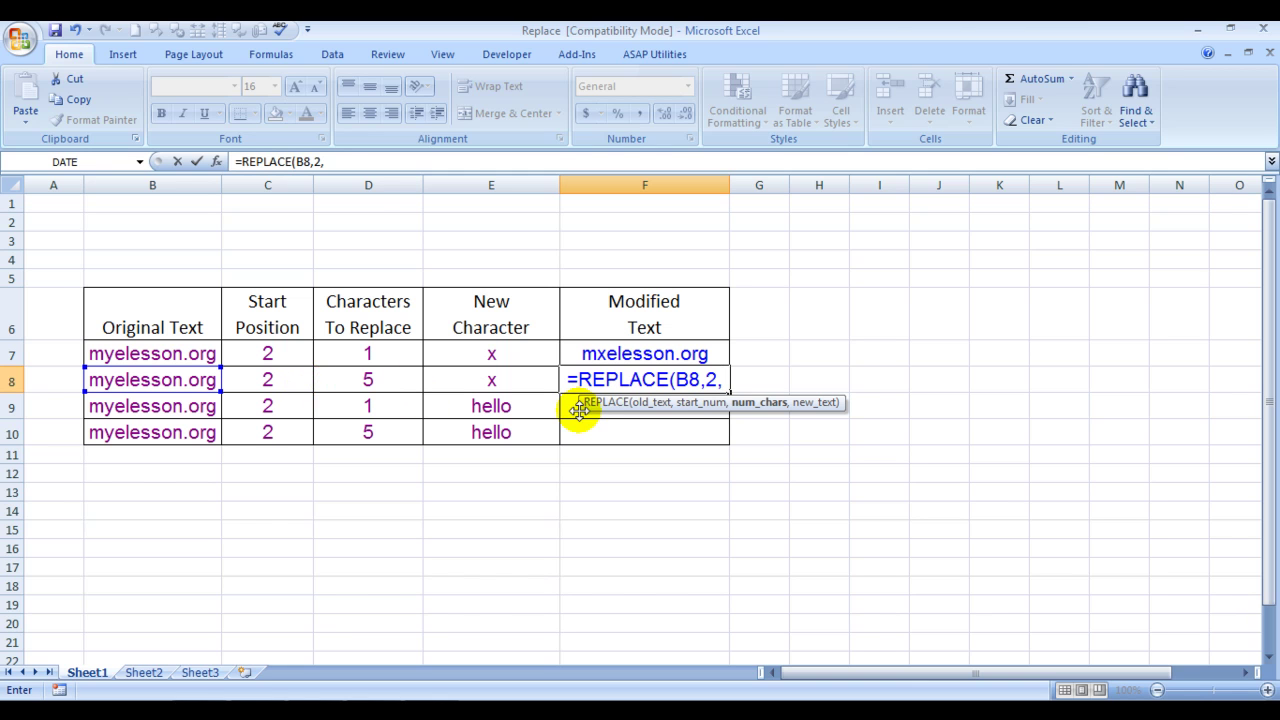
text(5,)
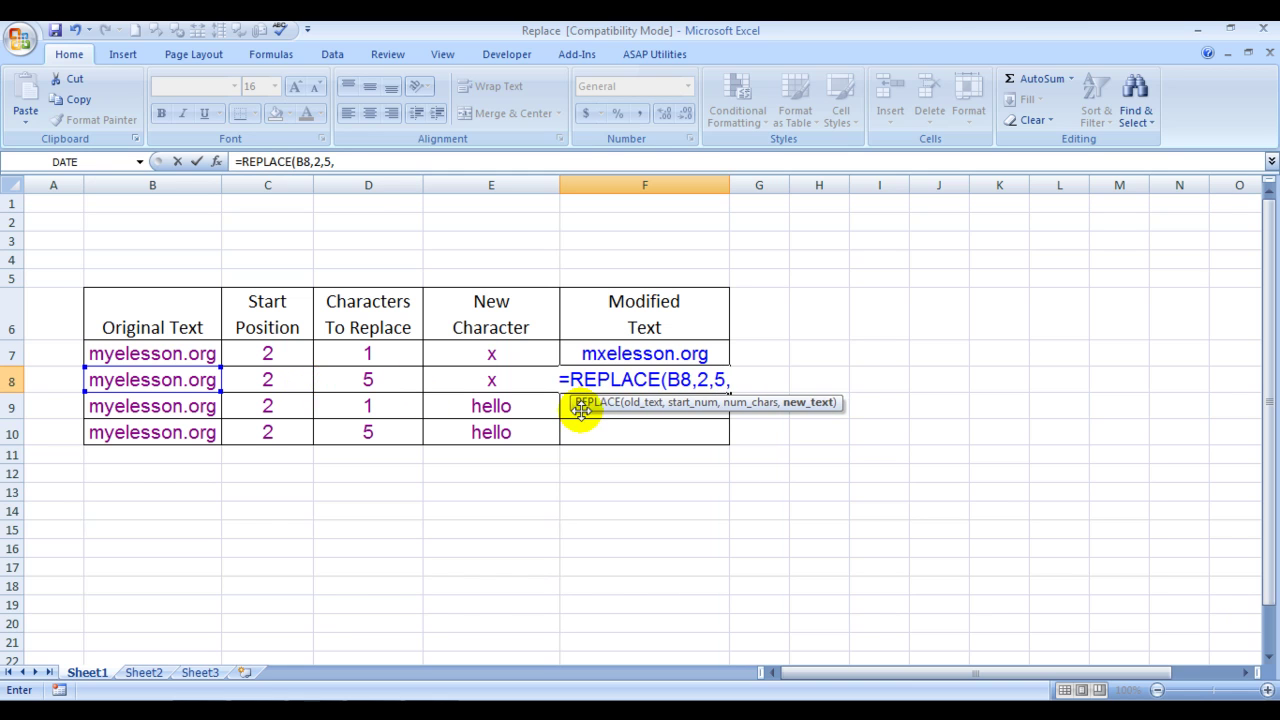
text(")
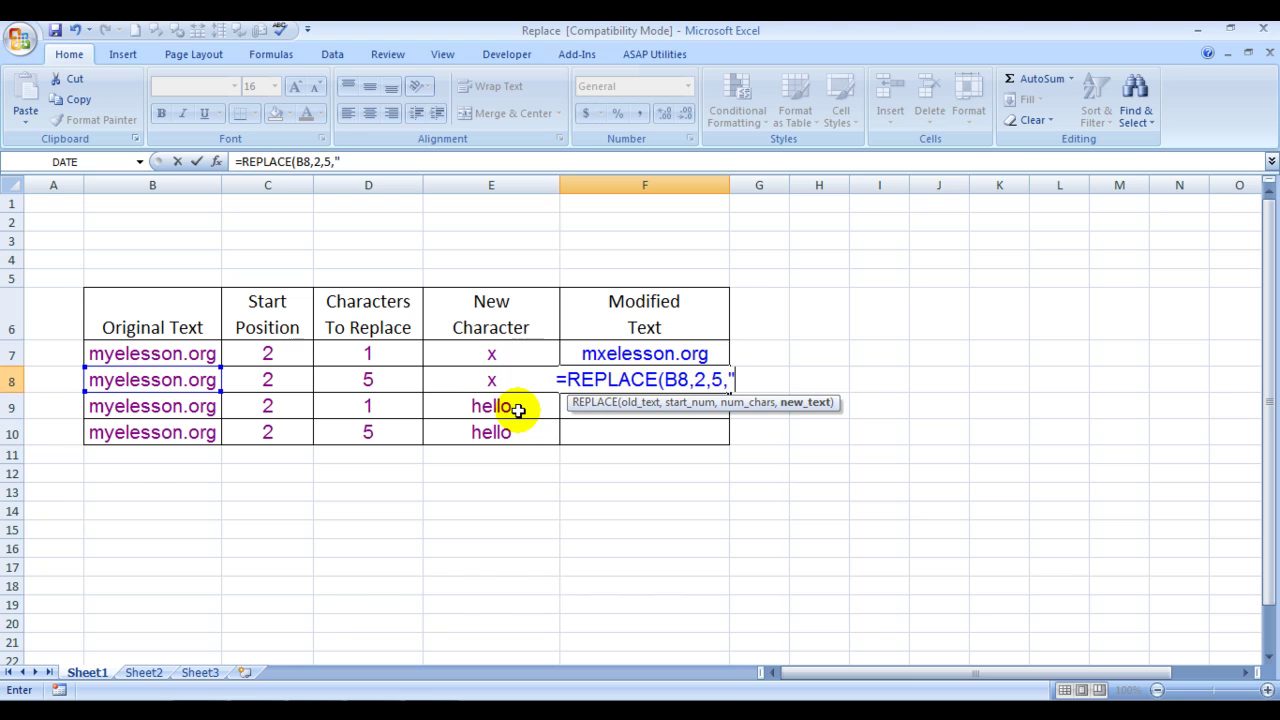
text(x"))
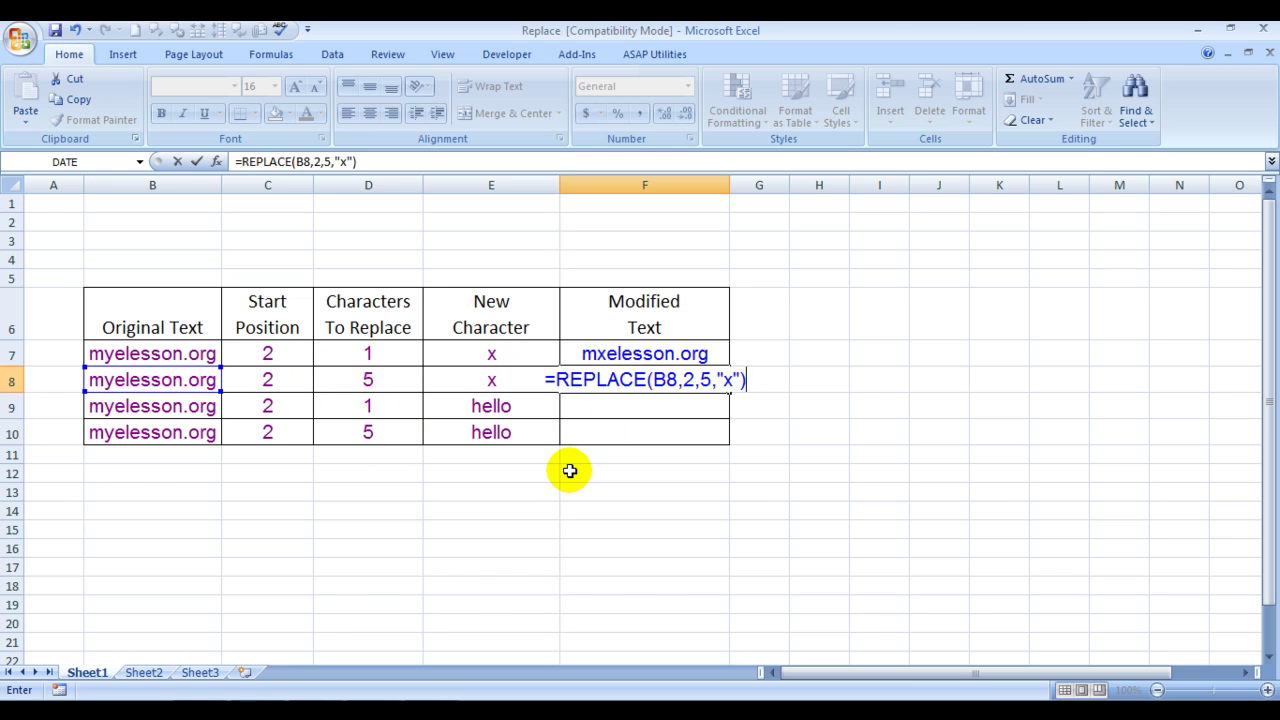
key(Return)
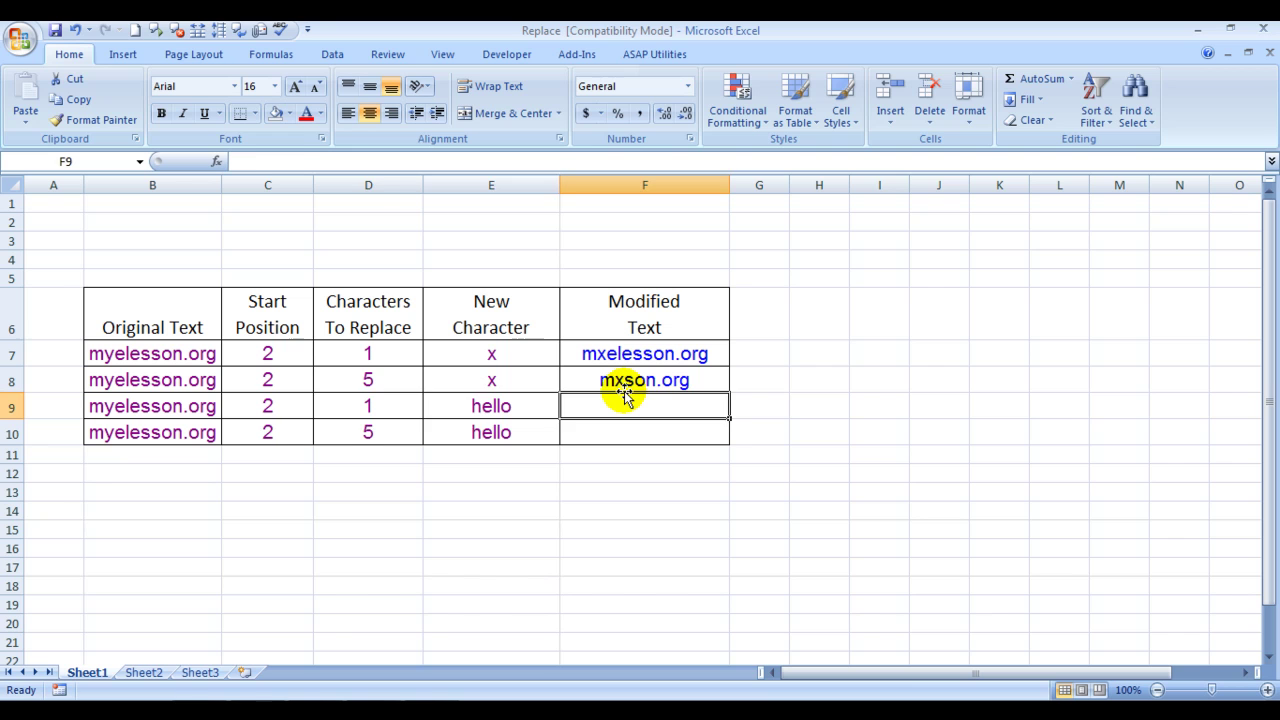
key(Left)
key(Left)
- Go to F9 and start a REPLACE formula there
key(Right)
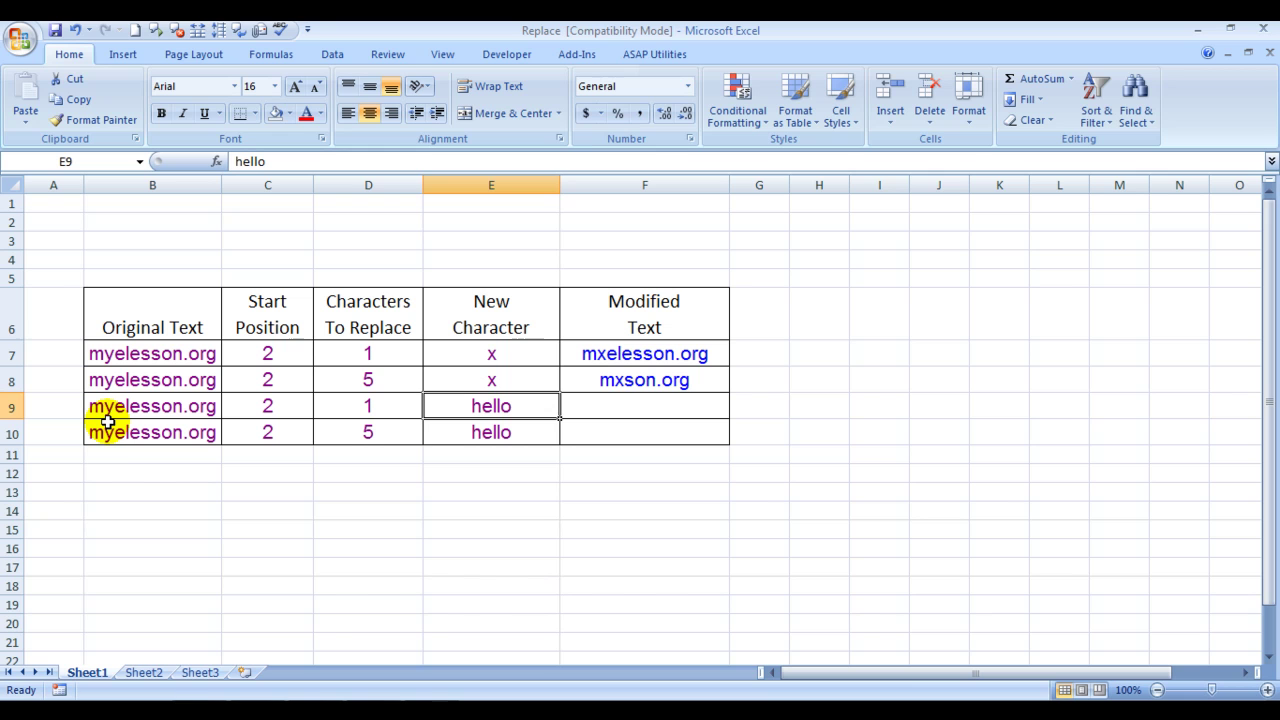
key(Right)
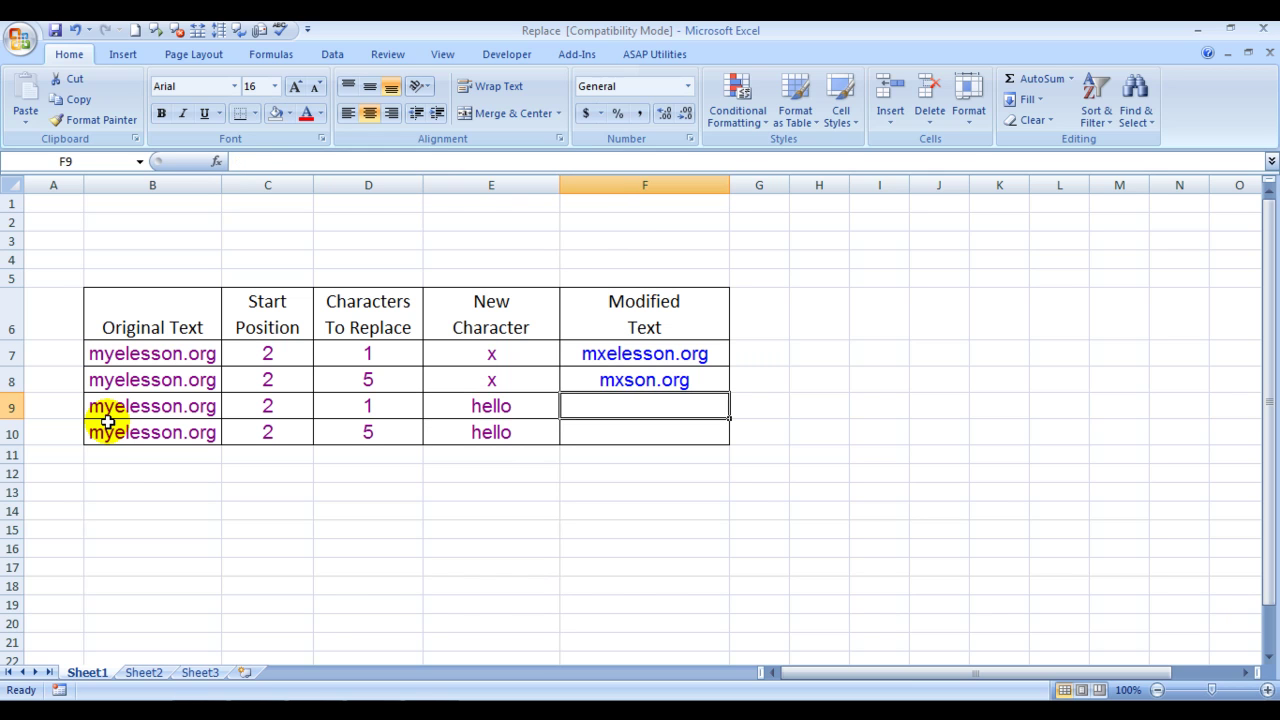
text(=)
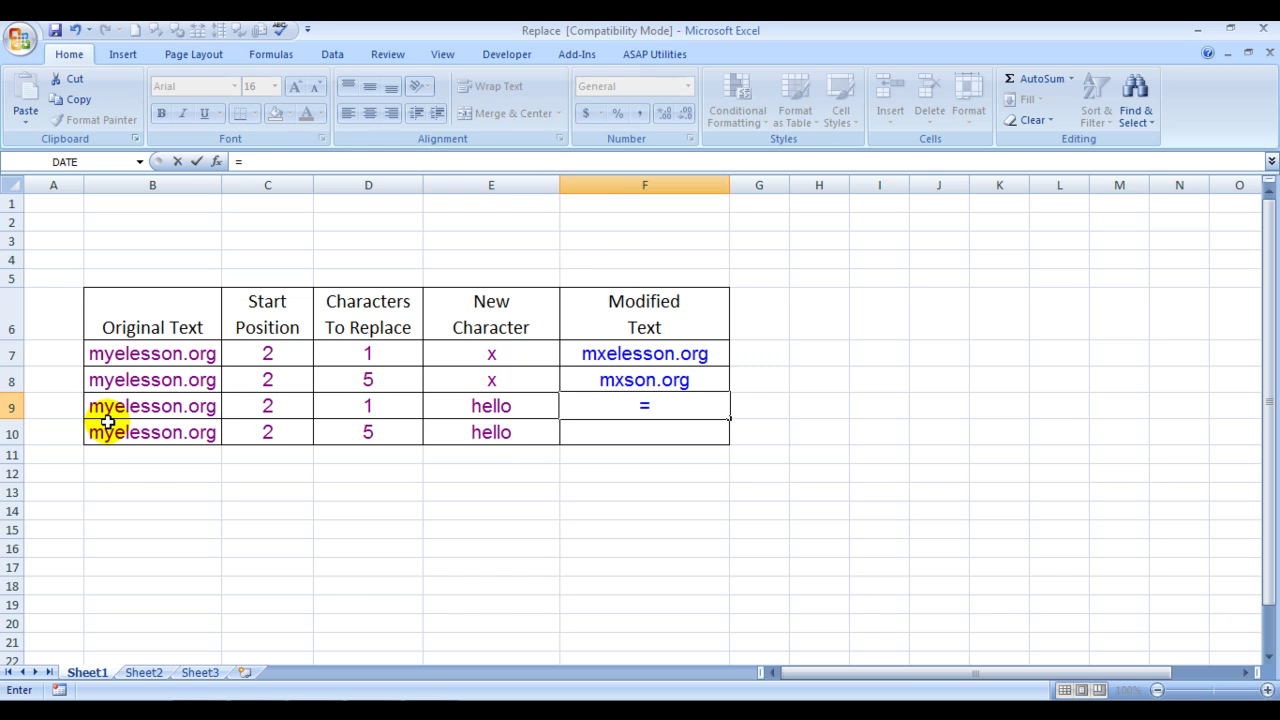
text(re)
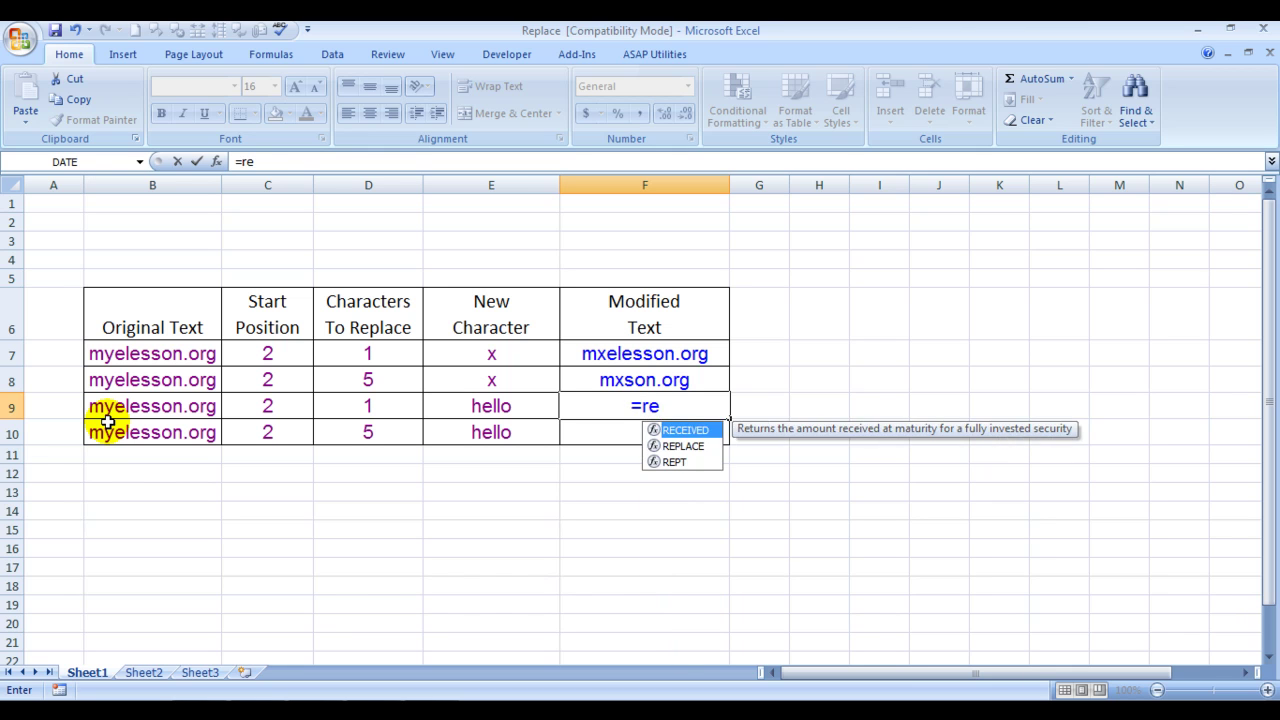
key(Down)
key(Tab)
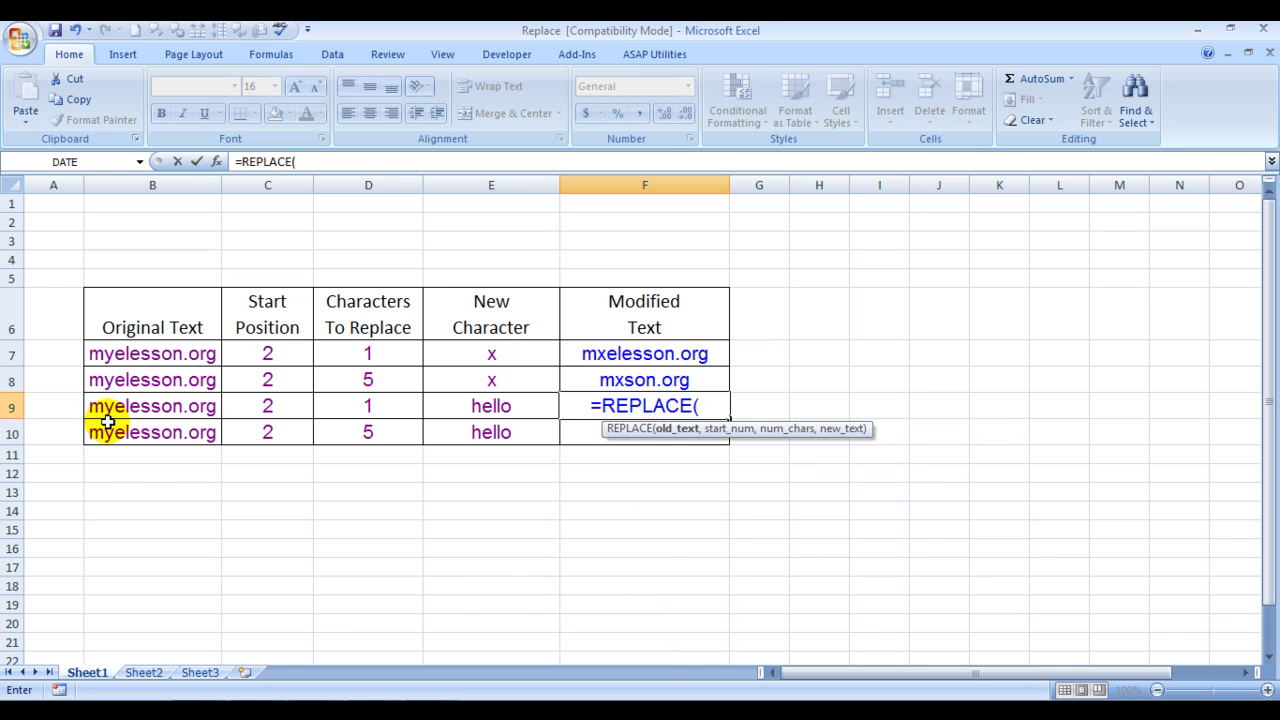
- Complete the formula with B9, C9, D9, E9 so F9 shows mhelloelesson.org
click(105, 407)
text(,)
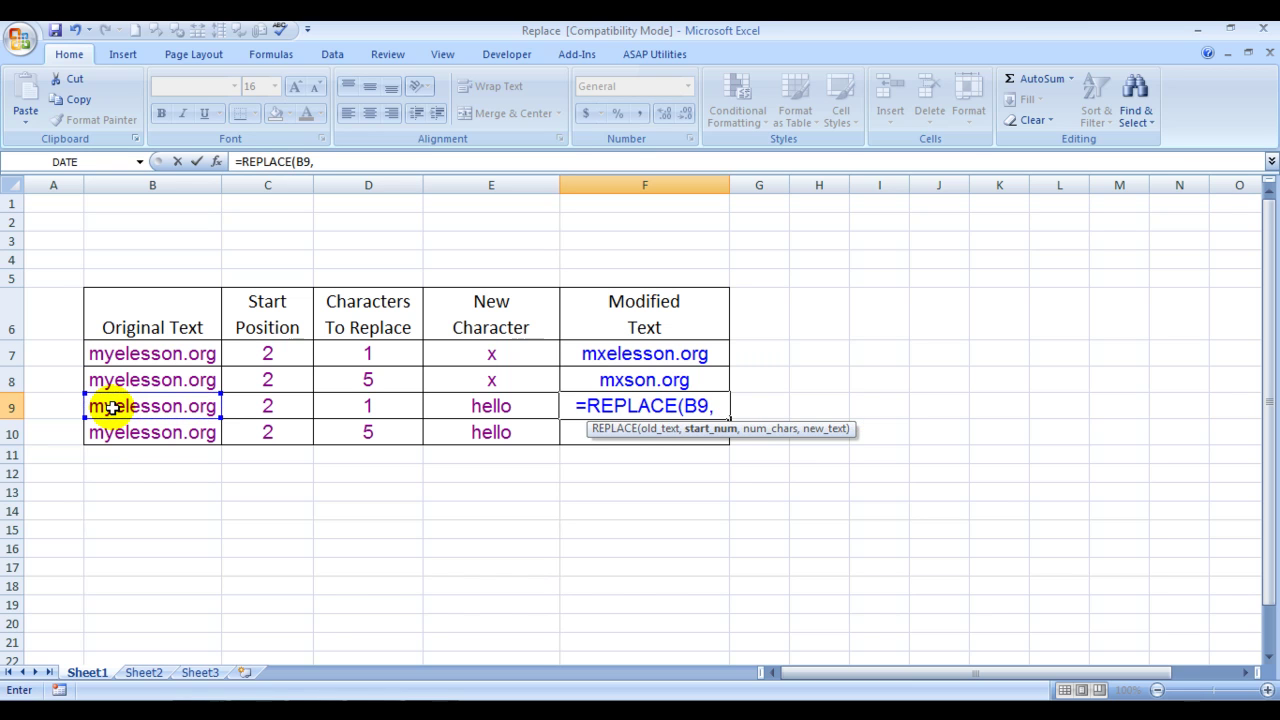
click(262, 405)
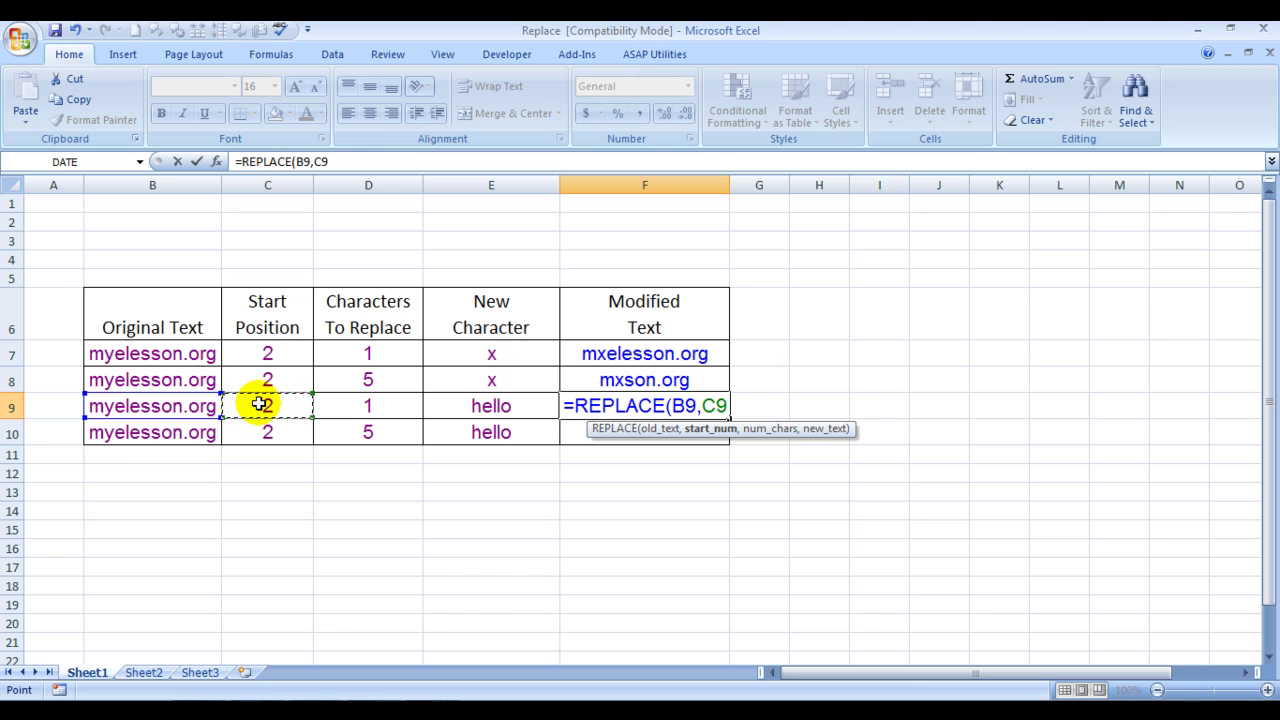
text(,)
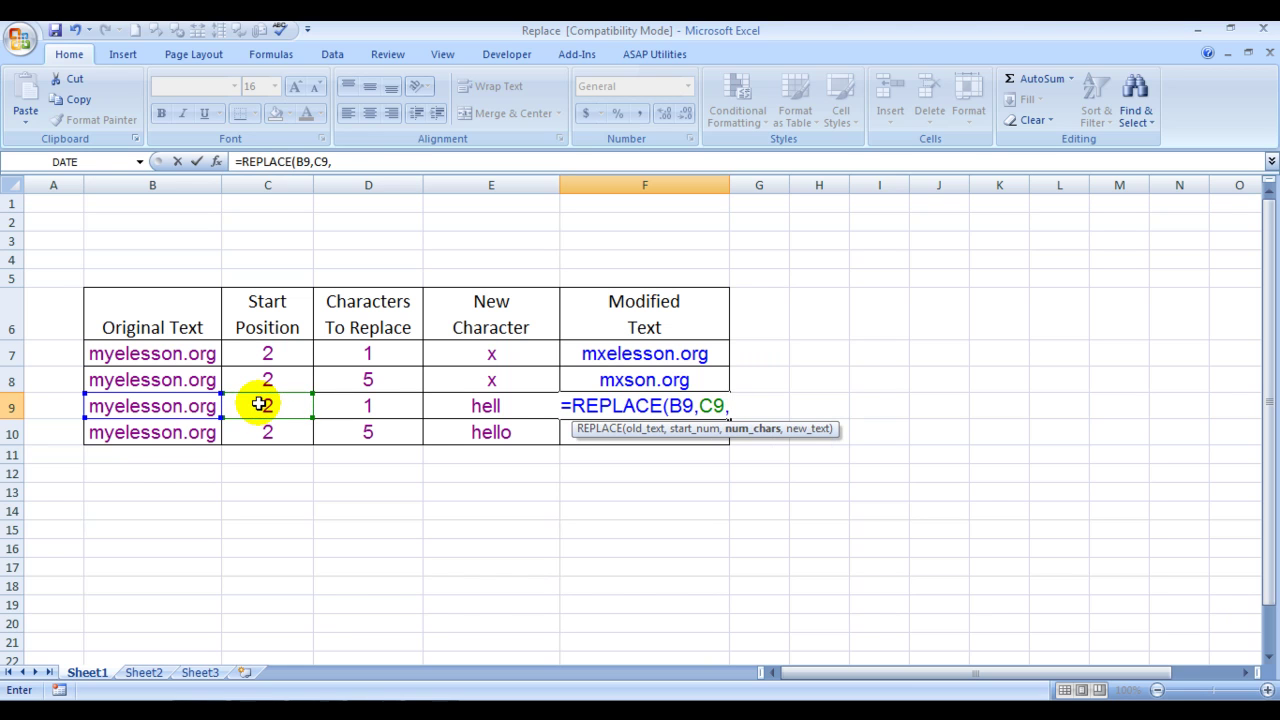
click(349, 407)
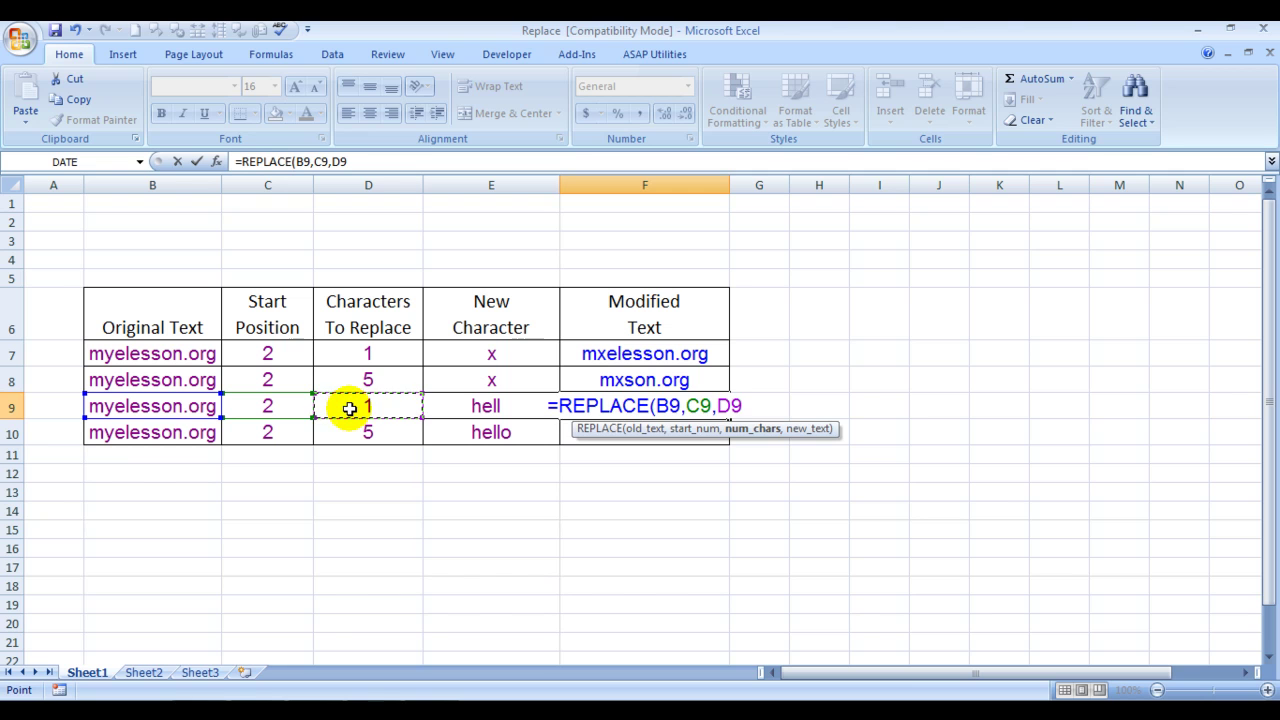
text(,)
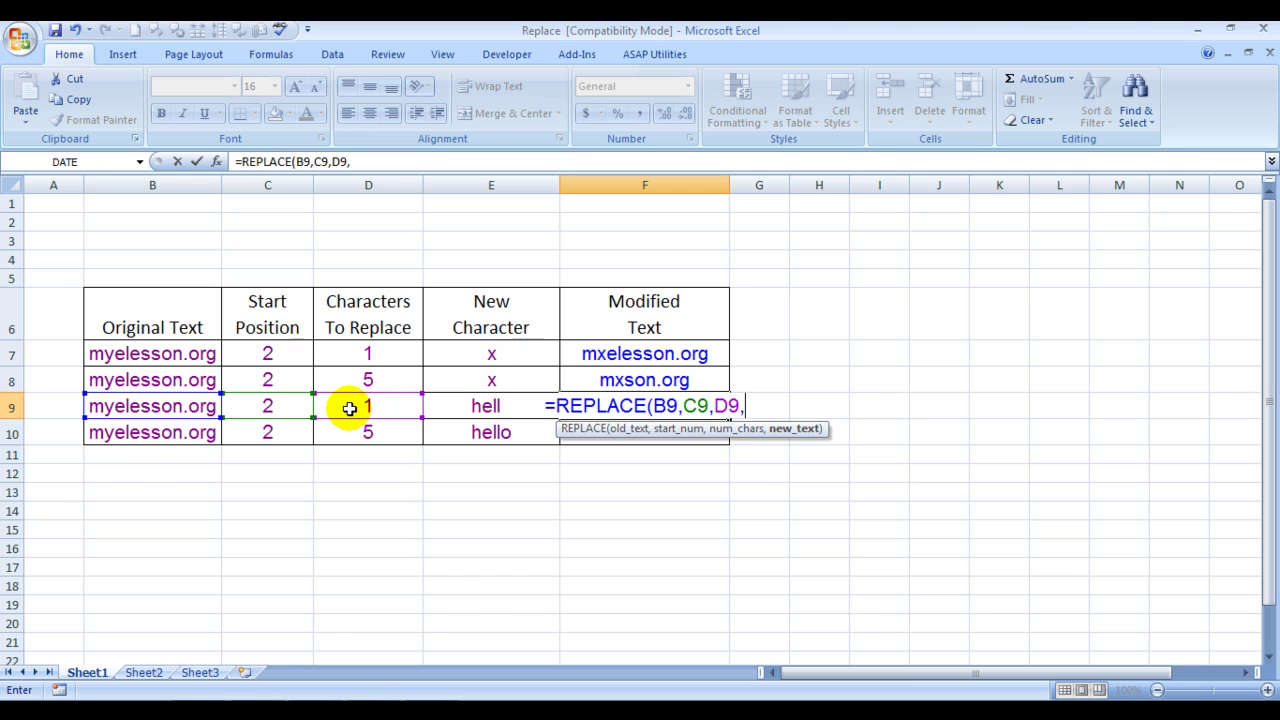
click(481, 407)
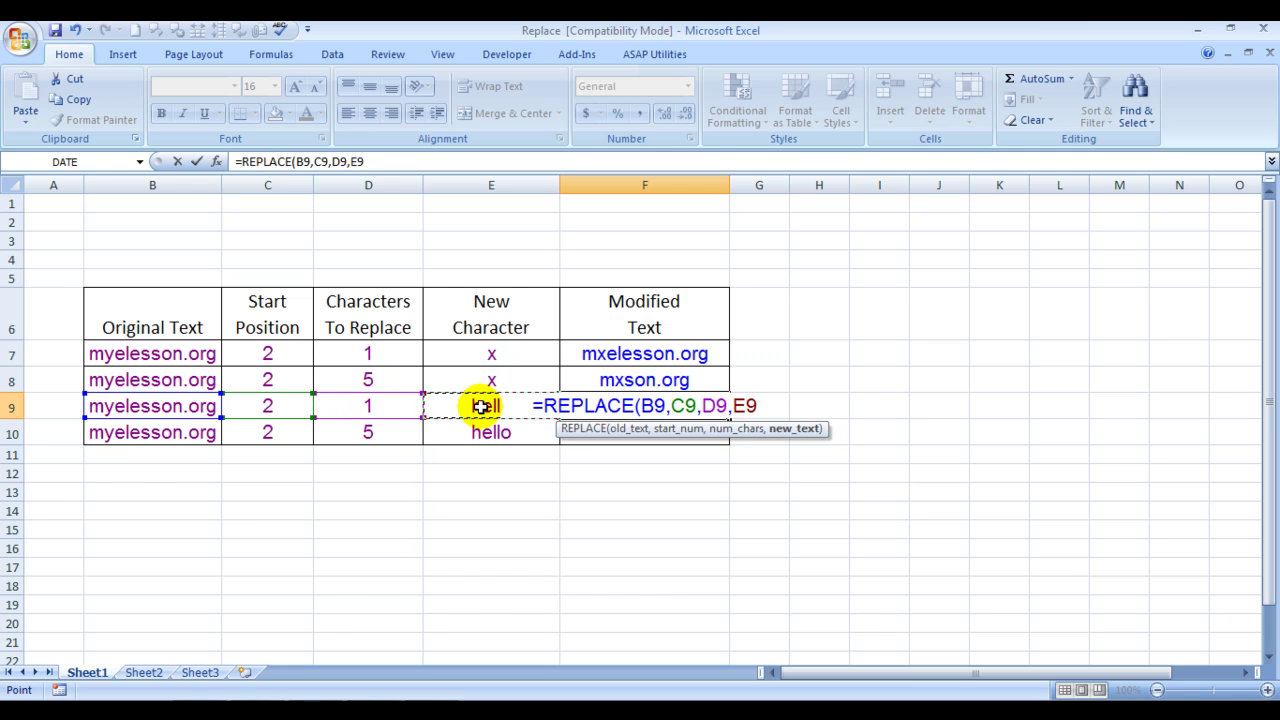
text())
key(Return)
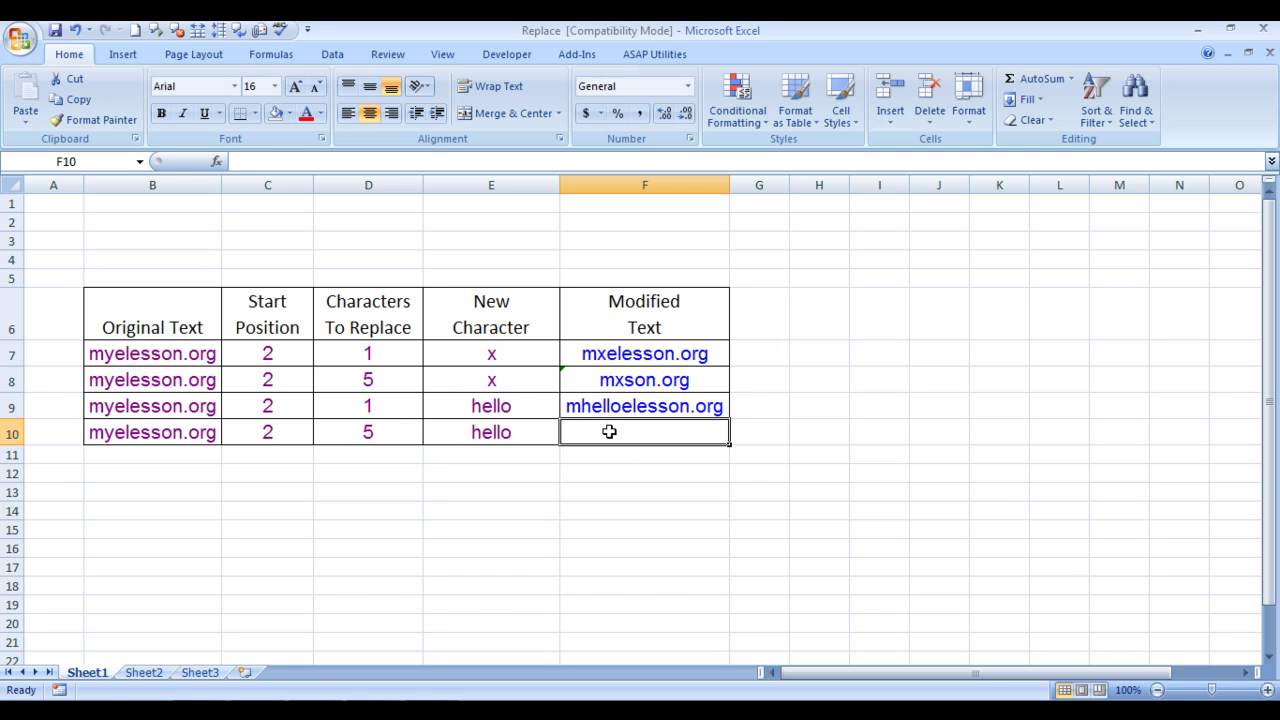
- Start a REPLACE formula in F10 using B10 as the original text
text(=rep)
key(Tab)
key(Left)
key(Left)
key(Left)
key(Left)
key(F8)
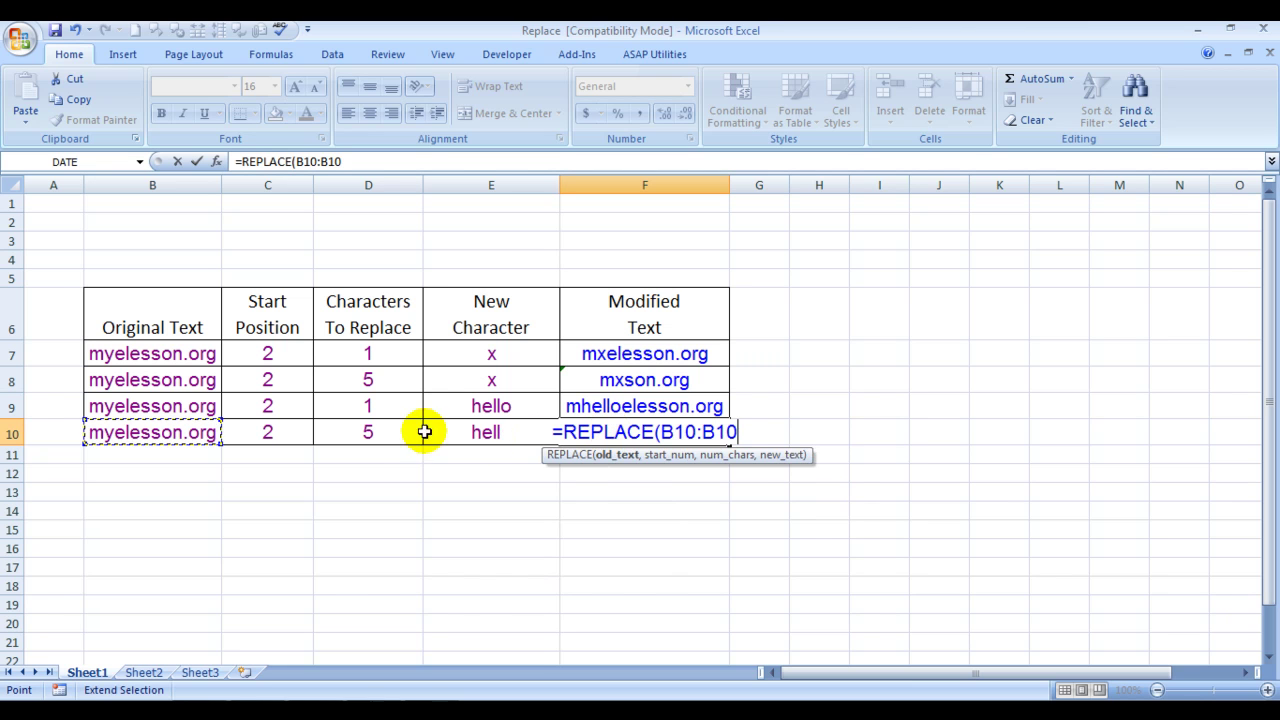
click(271, 433)
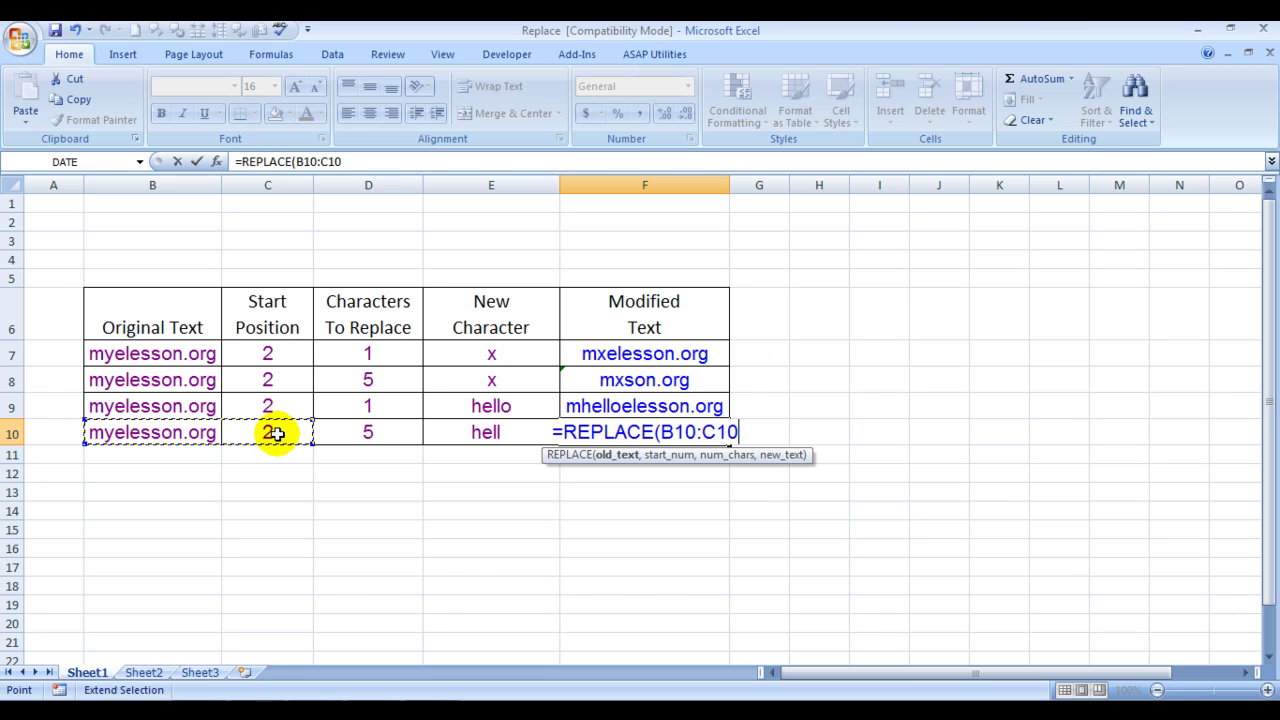
key(BackSpace)
key(BackSpace)
key(BackSpace)
key(BackSpace)
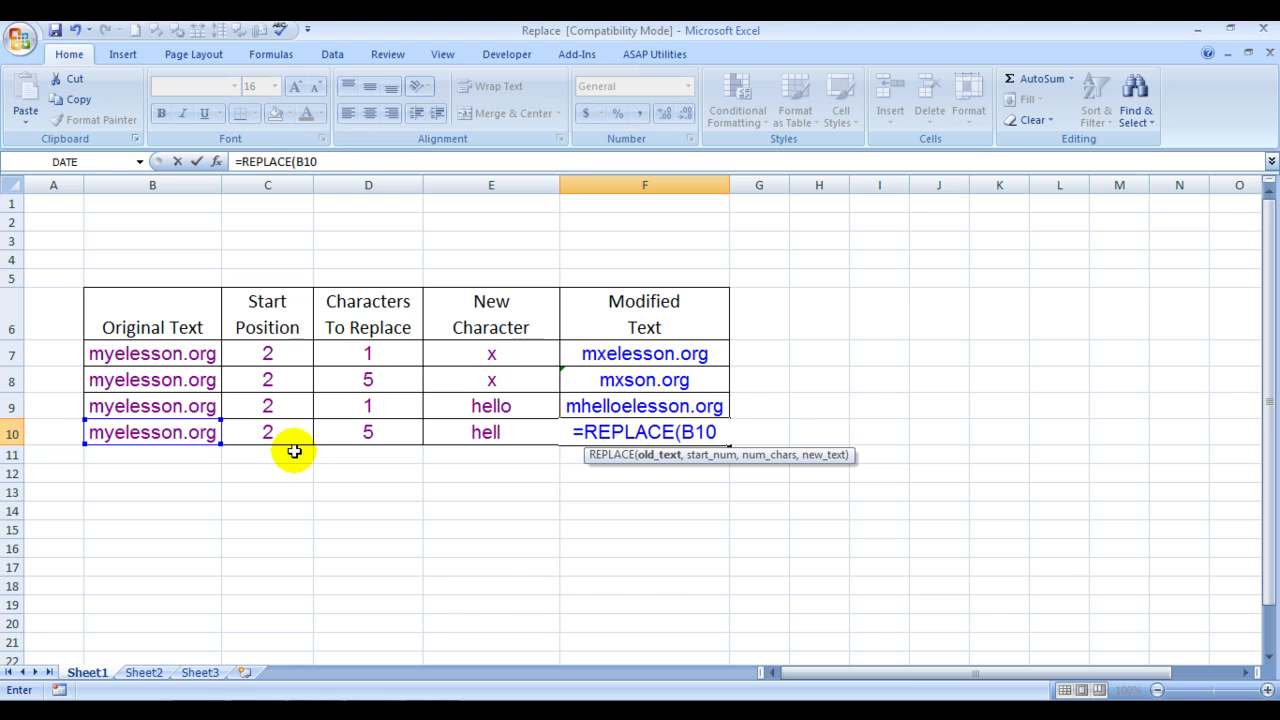
text(,)
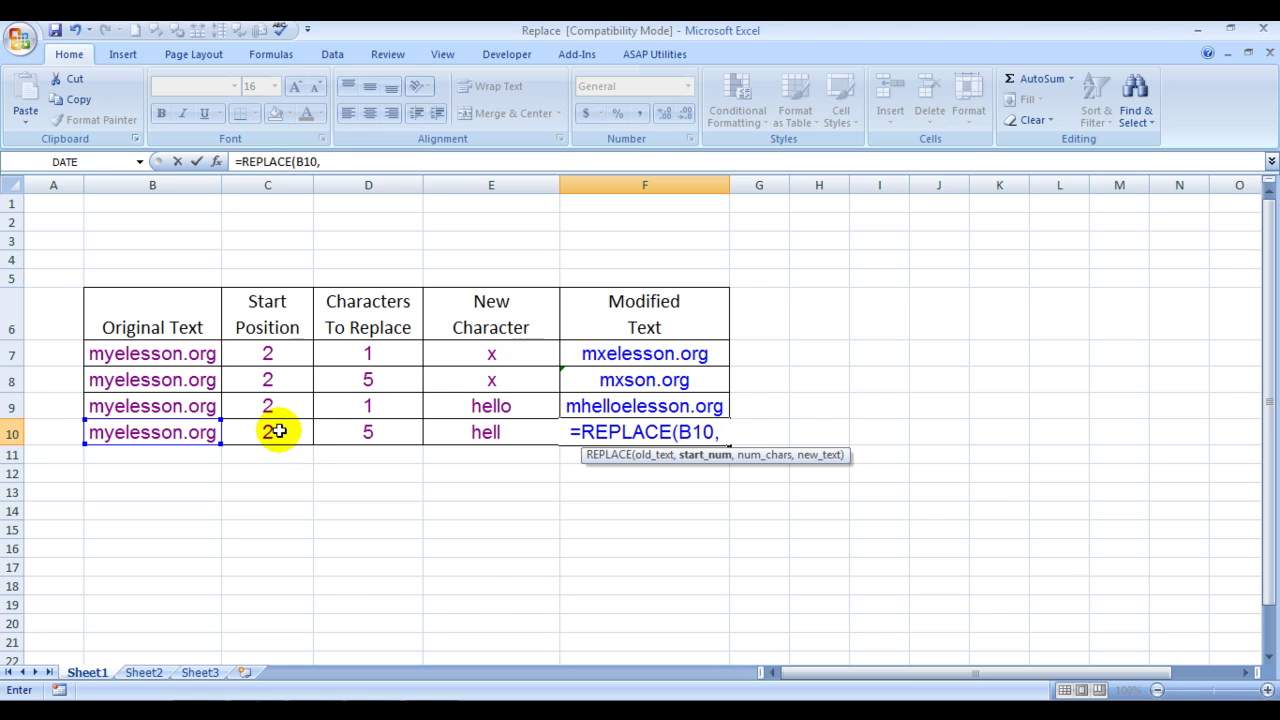
- Add C10, D10 and E10 as arguments so F10 returns mhelloson.org
click(278, 431)
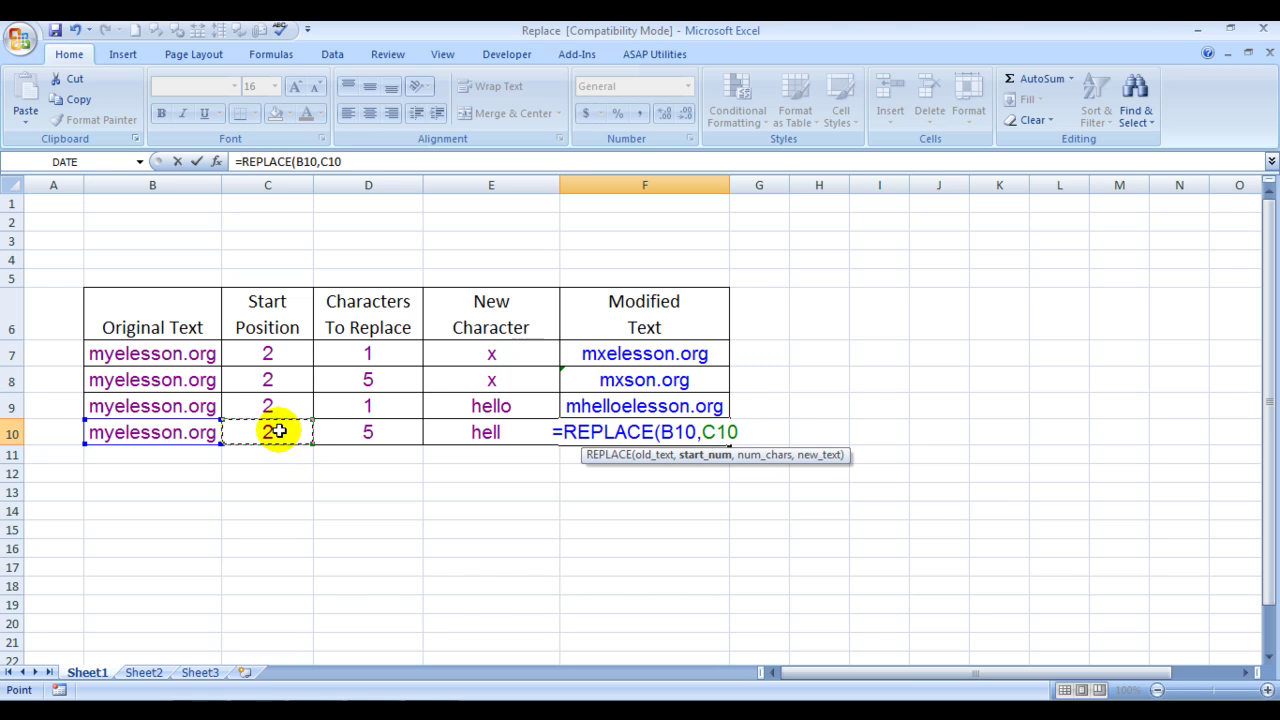
text(,)
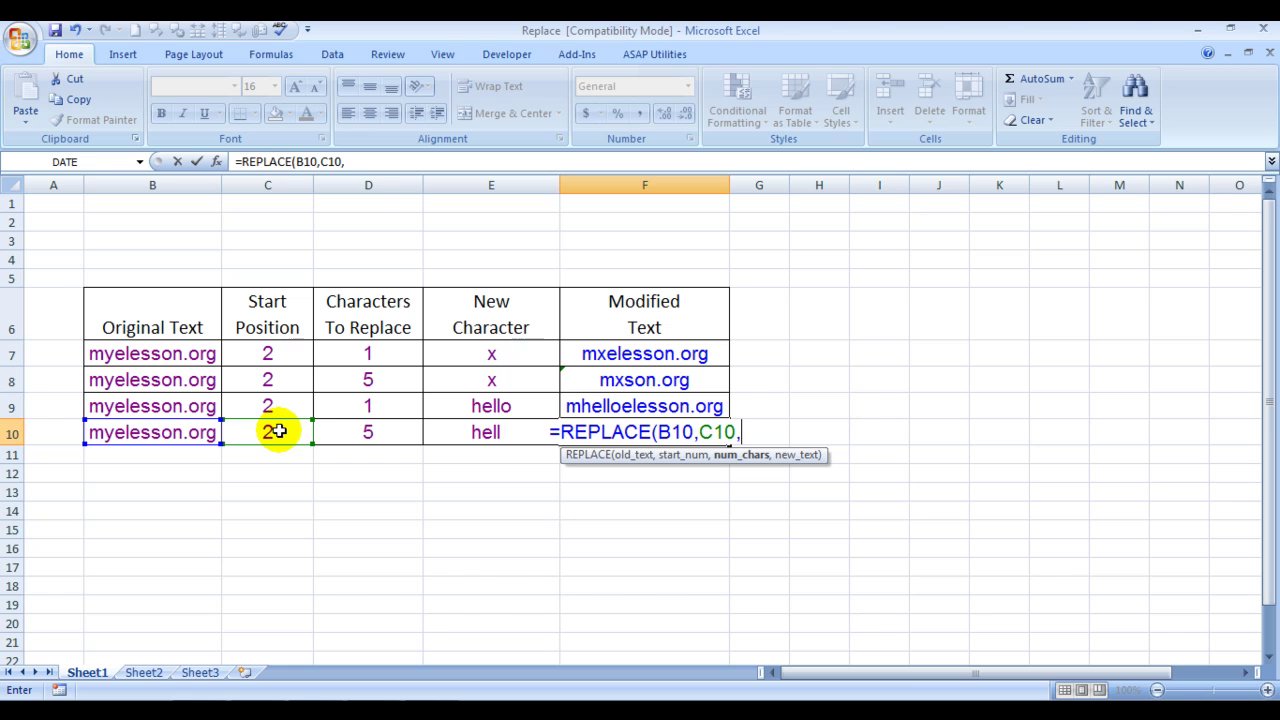
click(346, 424)
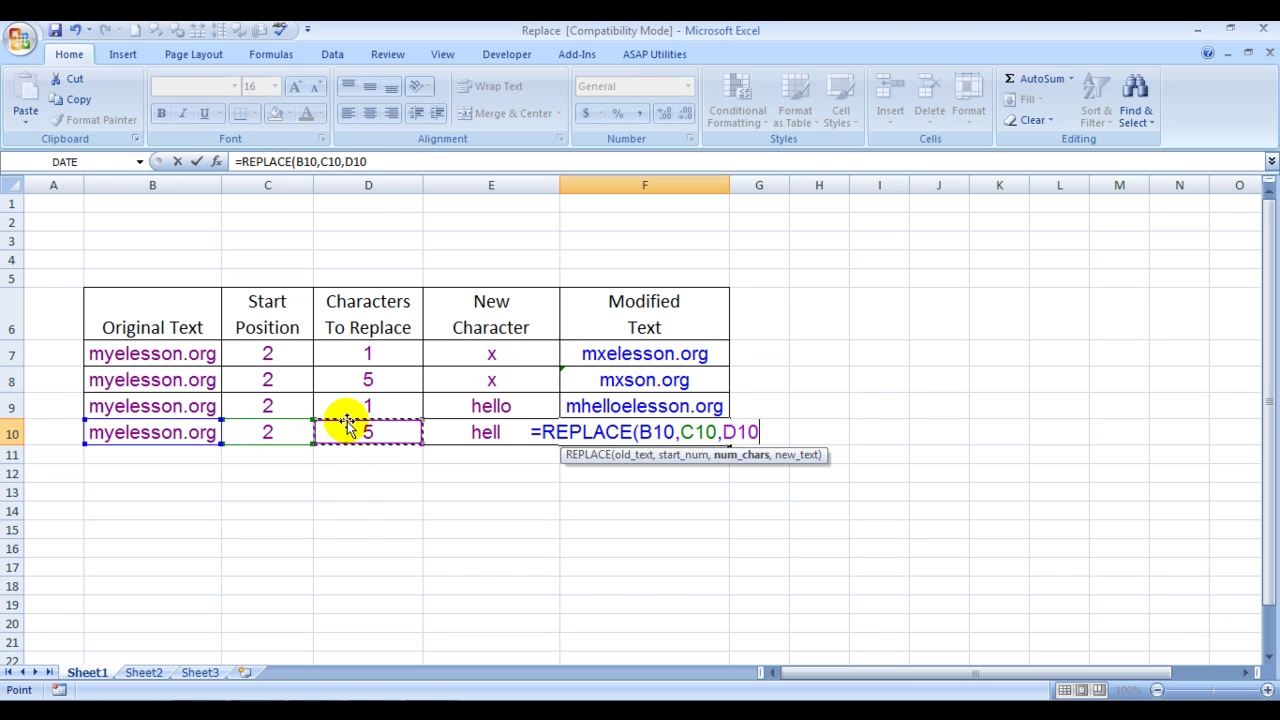
text(,)
click(476, 423)
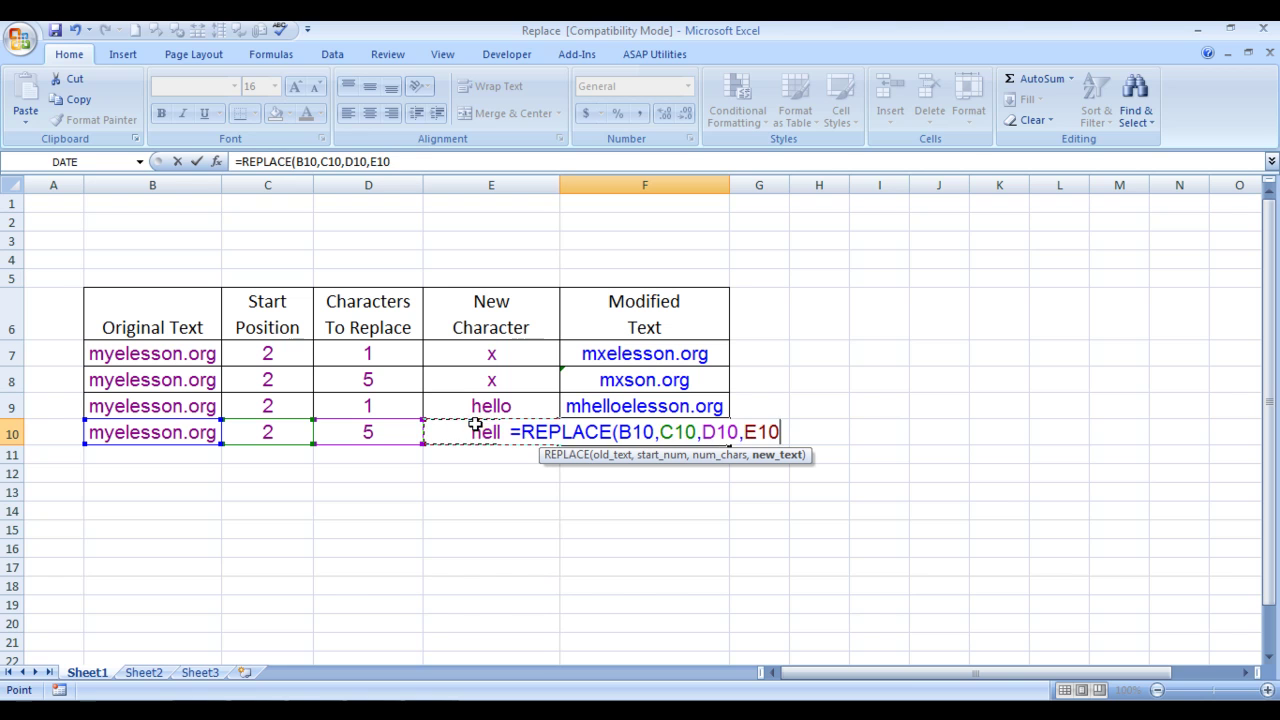
key(Return)
key(Up)
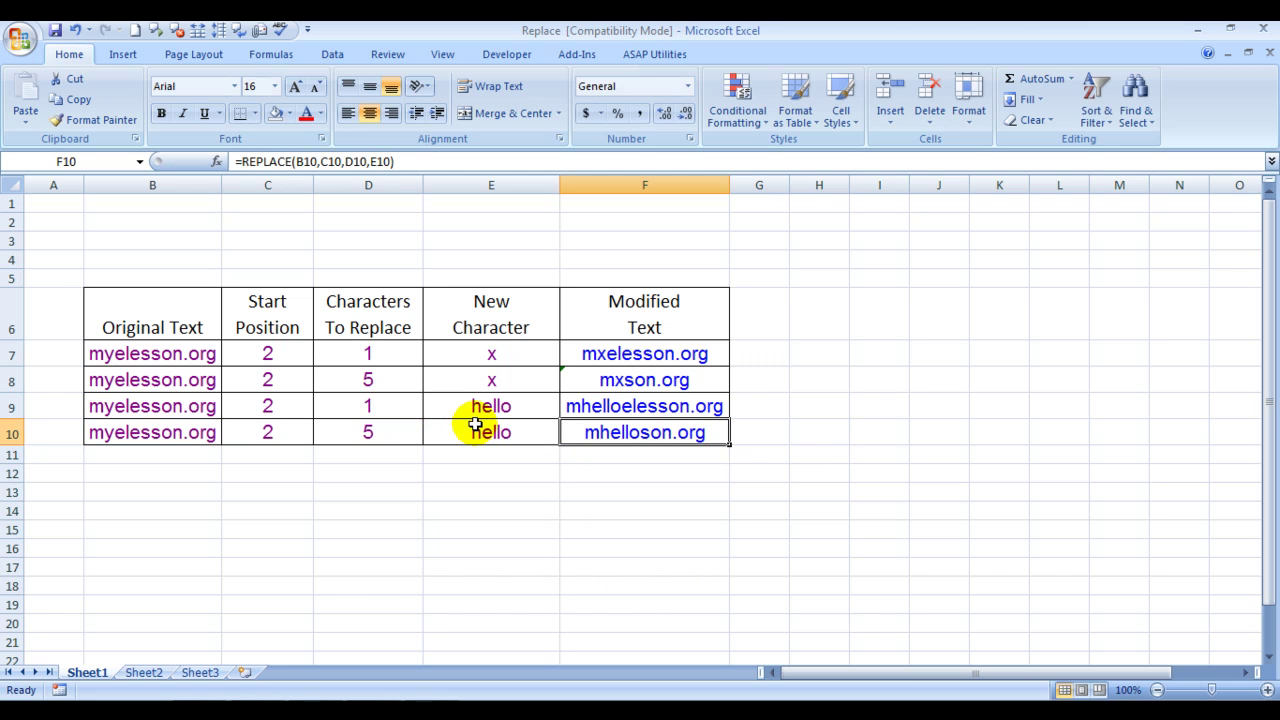